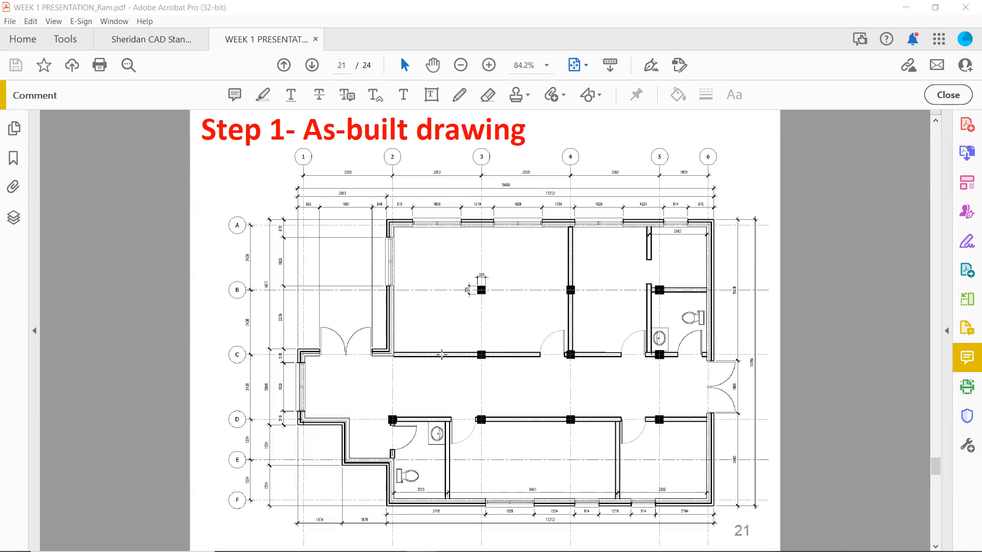
- Switch from the presentation to AutoCAD and create a new multiline style named Interior_Wall based on EXTERIOR_WALL
{"action": "scroll", "coordinate": [437, 382], "scroll_direction": "down", "scroll_amount": 3}
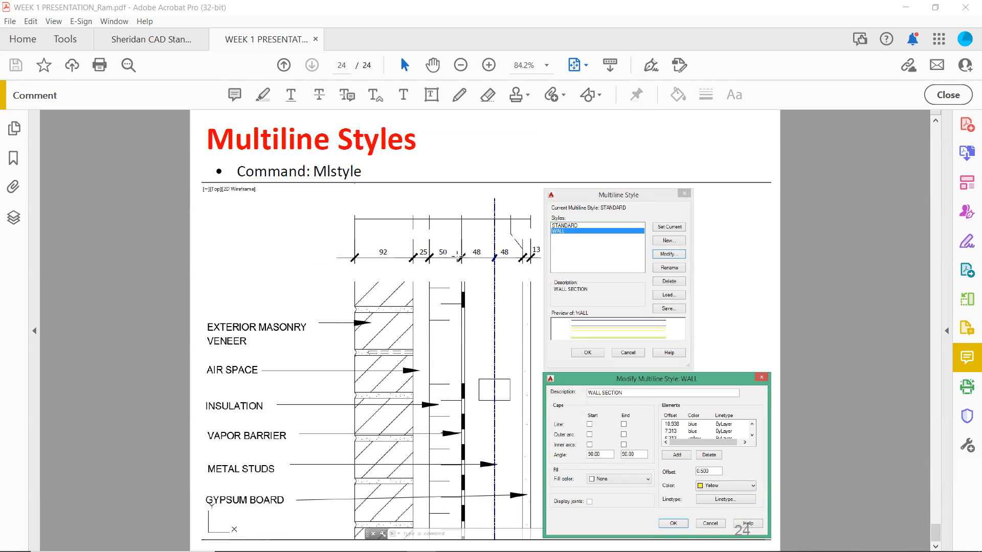
{"action": "key", "text": "alt+Tab"}
{"action": "key", "text": "Tab"}
{"action": "key", "text": "Tab"}
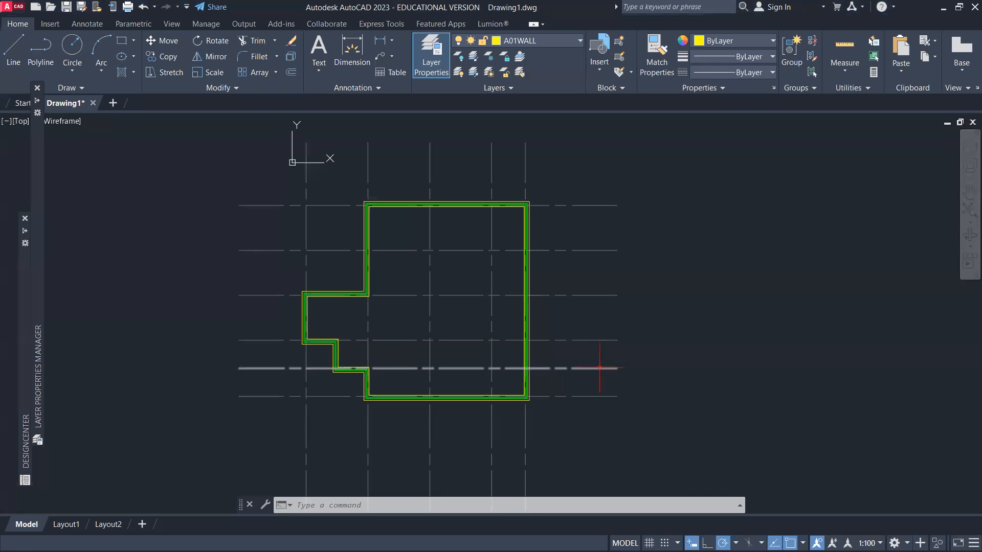
{"action": "type", "text": "ml"}
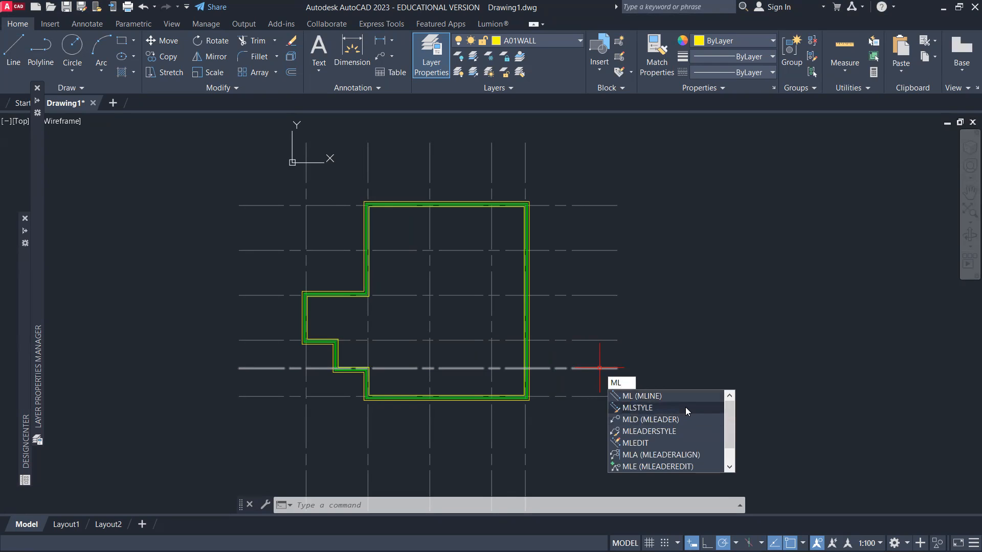
{"action": "left_click", "coordinate": [685, 408]}
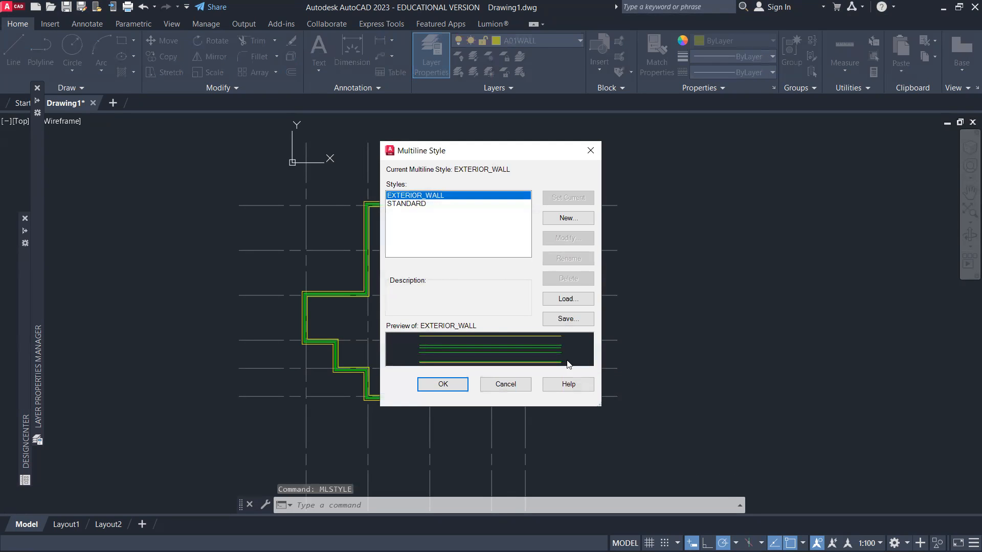
{"action": "left_click", "coordinate": [555, 220]}
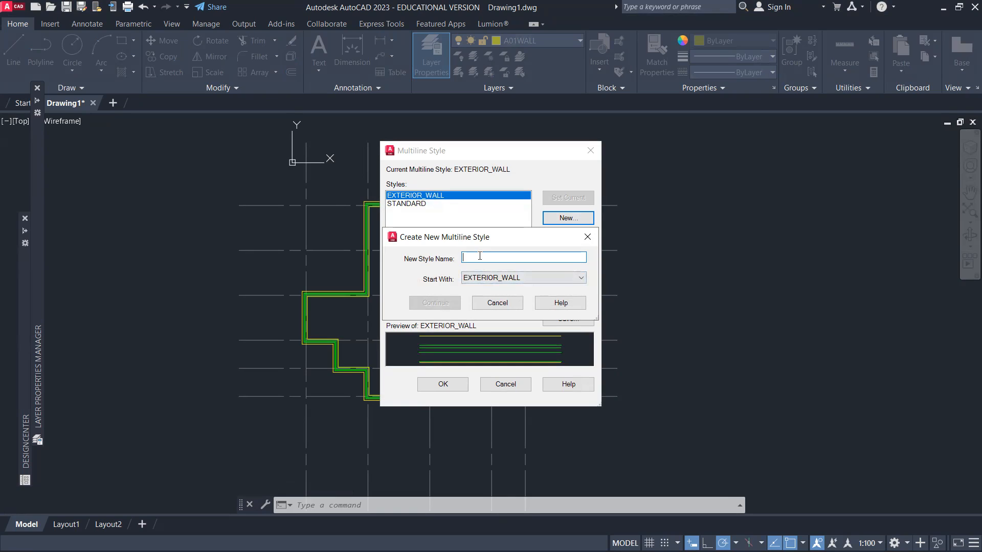
{"action": "type", "text": "Interior_Wall"}
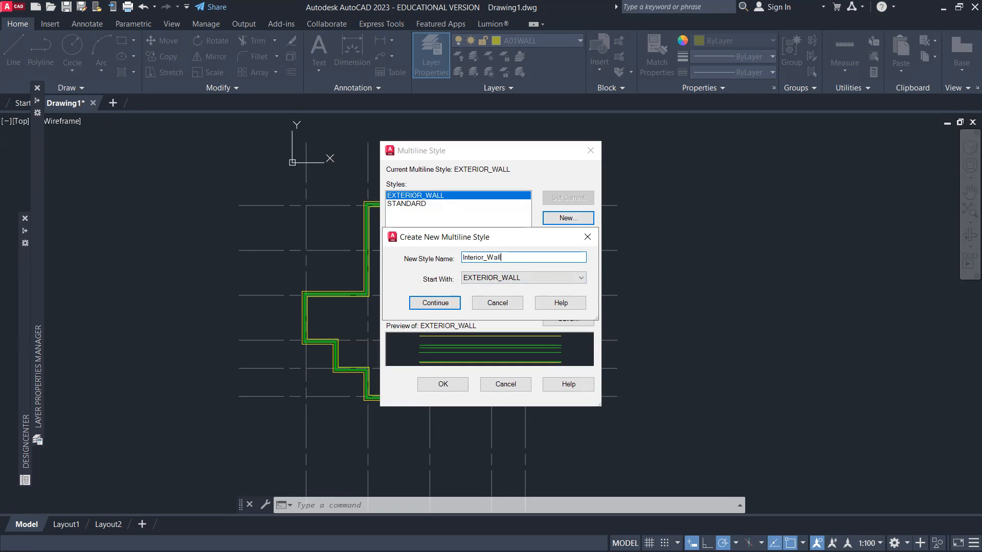
{"action": "left_click", "coordinate": [441, 301]}
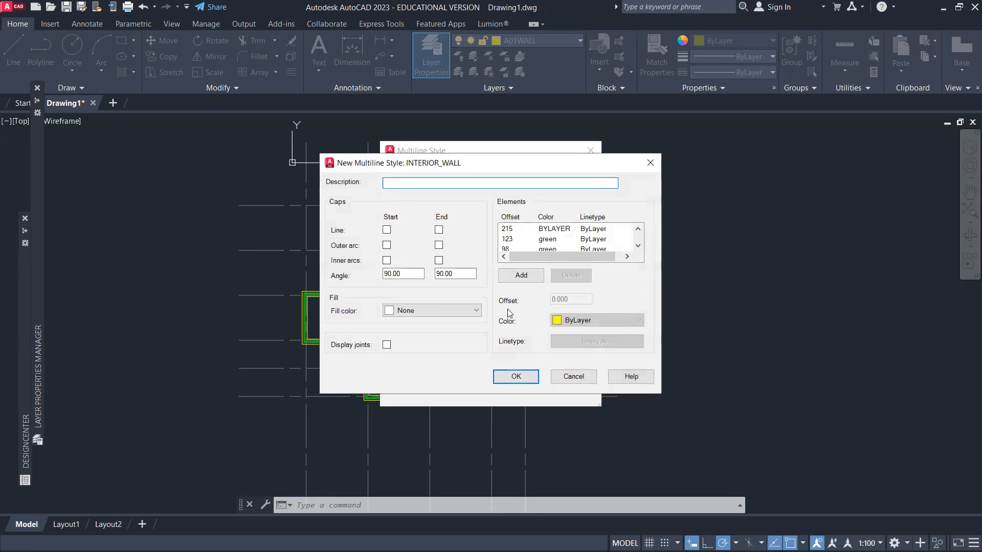
- Delete the elements with offsets 215, 123 and 98 from the new Interior_Wall multiline style
{"action": "left_click", "coordinate": [511, 230]}
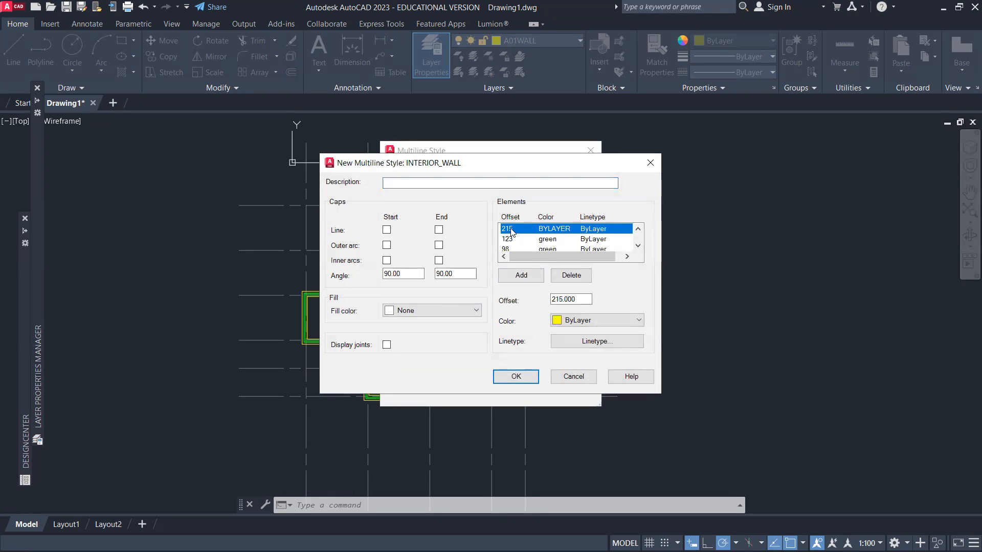
{"action": "left_click", "coordinate": [572, 275]}
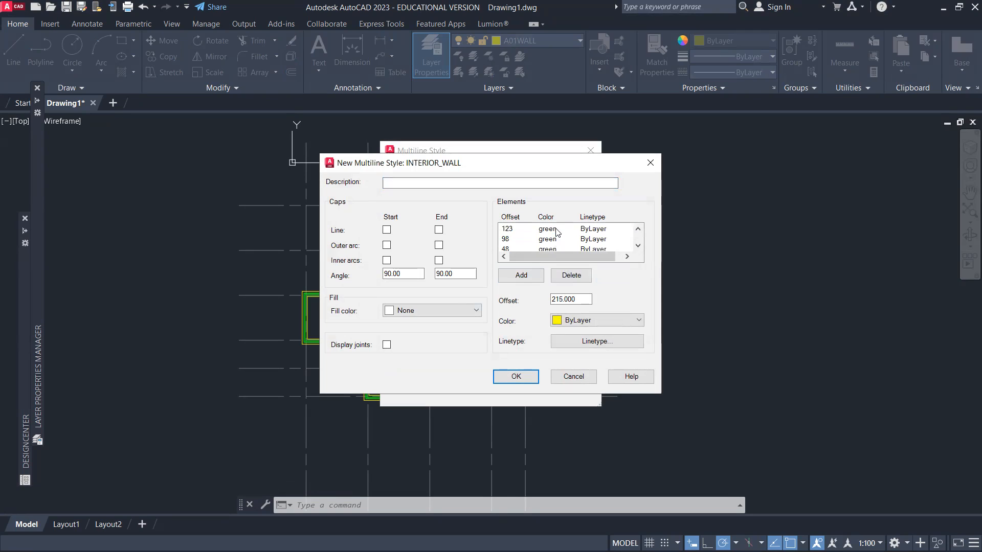
{"action": "left_click", "coordinate": [517, 240]}
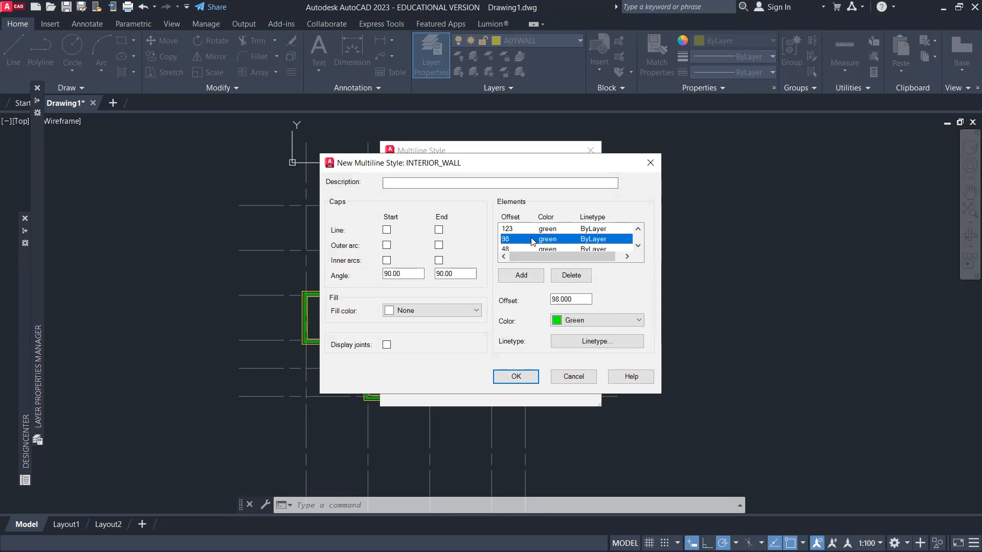
{"action": "scroll", "coordinate": [528, 239], "scroll_direction": "up", "scroll_amount": 1}
{"action": "left_click", "coordinate": [524, 230]}
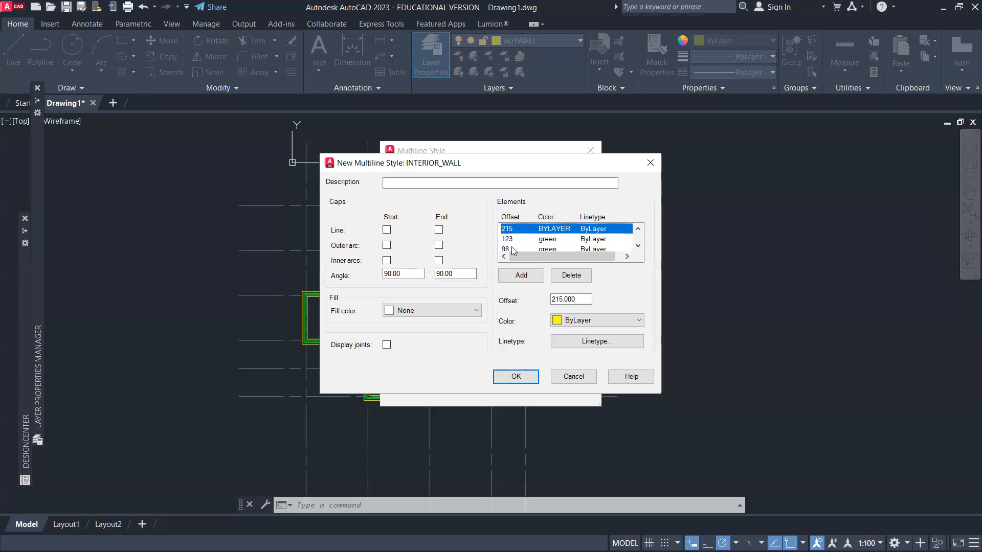
{"action": "left_click", "coordinate": [571, 277]}
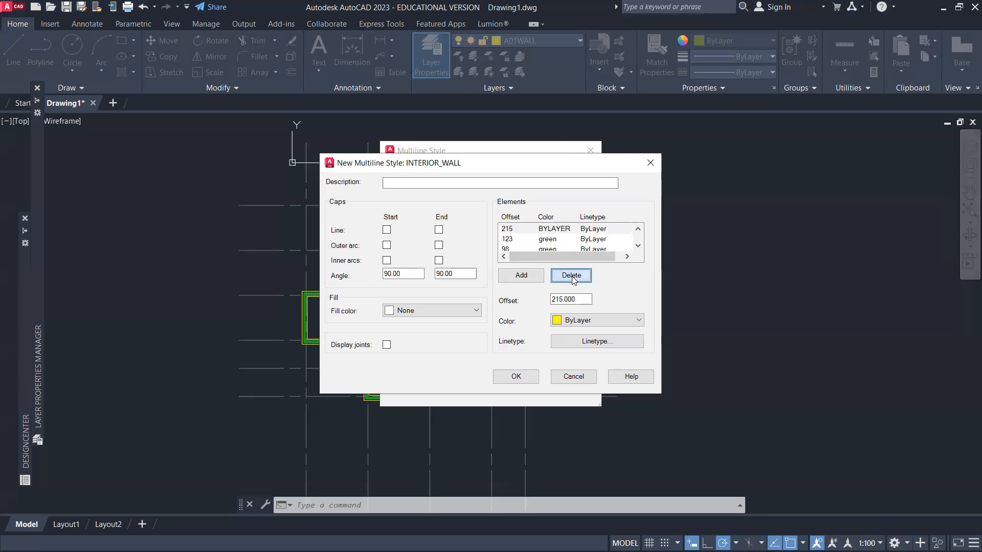
{"action": "left_click", "coordinate": [572, 276]}
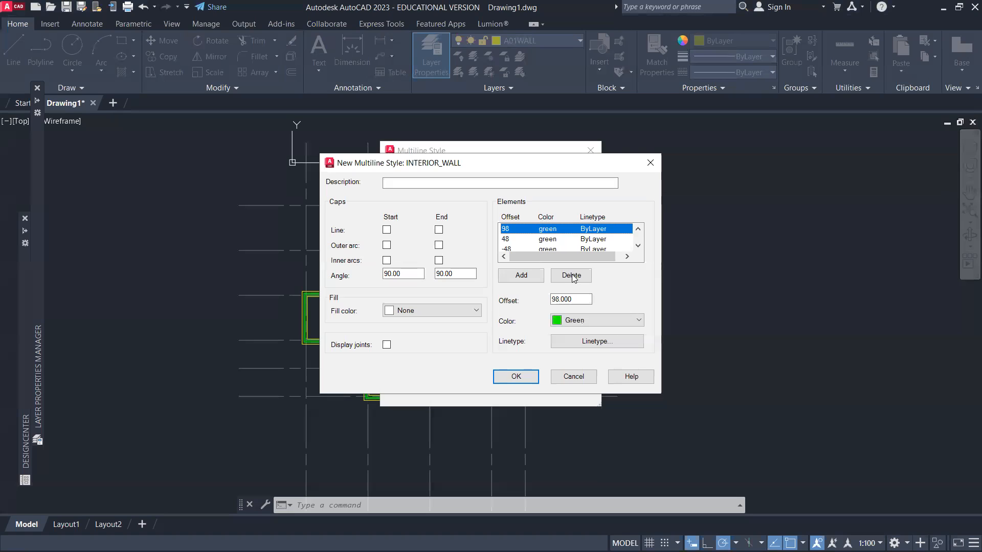
{"action": "left_click", "coordinate": [572, 277]}
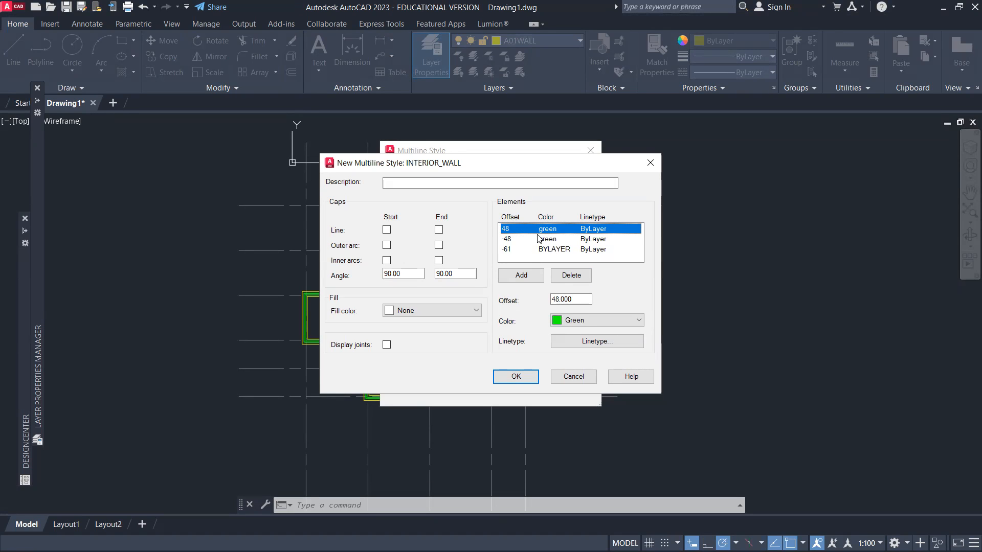
- Add a ByLayer element with an offset of 61 to the Interior_Wall style and accept the style
{"action": "left_click", "coordinate": [535, 278]}
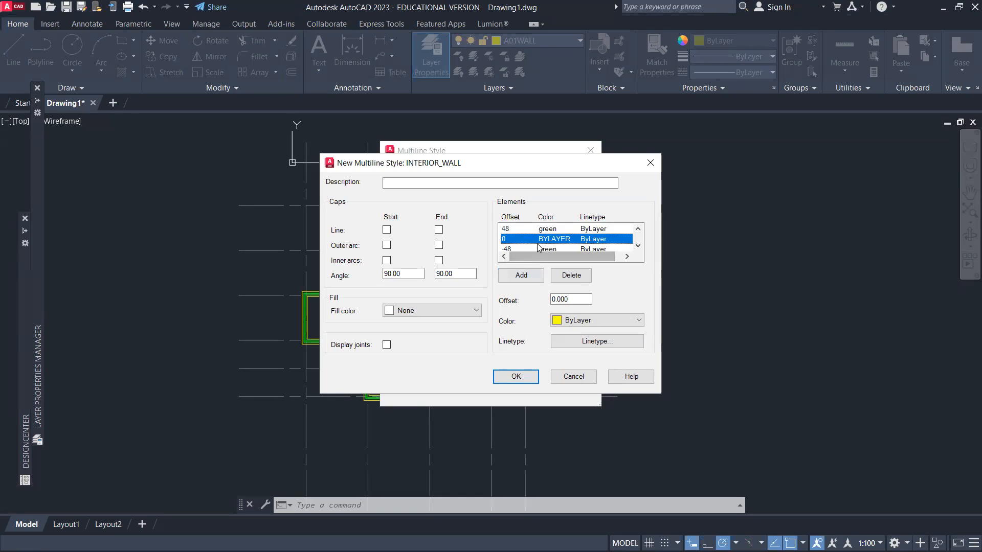
{"action": "double_click", "coordinate": [578, 300]}
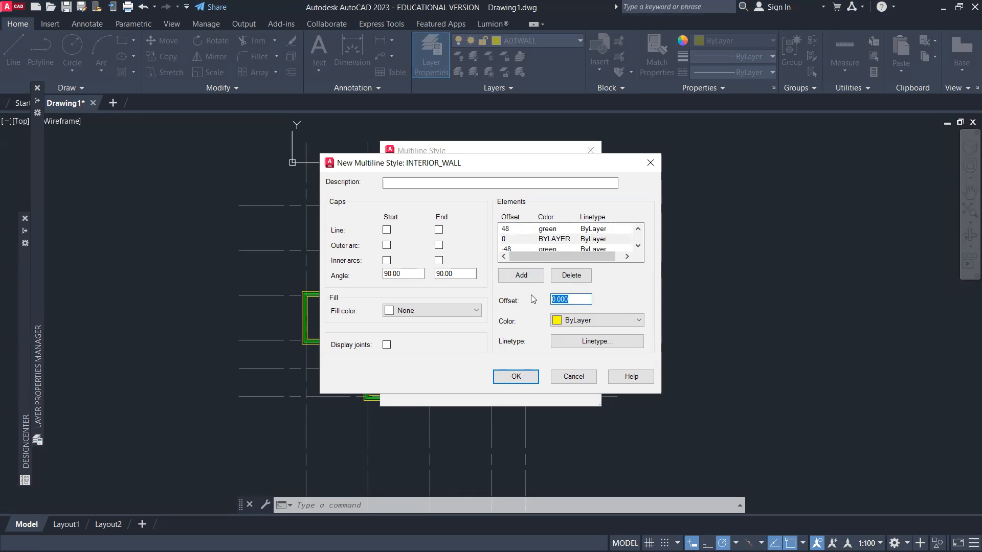
{"action": "type", "text": "61"}
{"action": "left_click", "coordinate": [511, 377]}
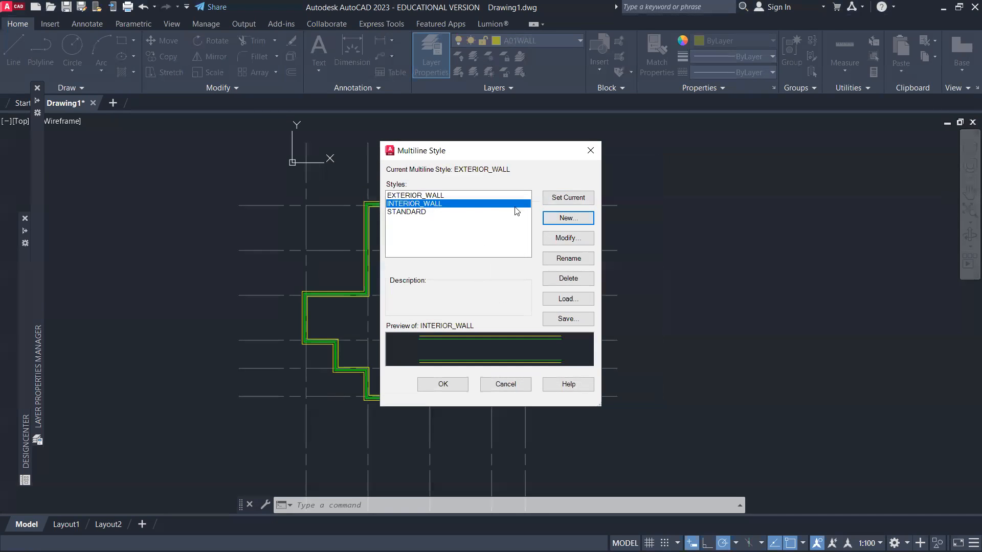
- Check the element offsets of the INTERIOR_WALL style and set it as the current multiline style
{"action": "left_click", "coordinate": [566, 238]}
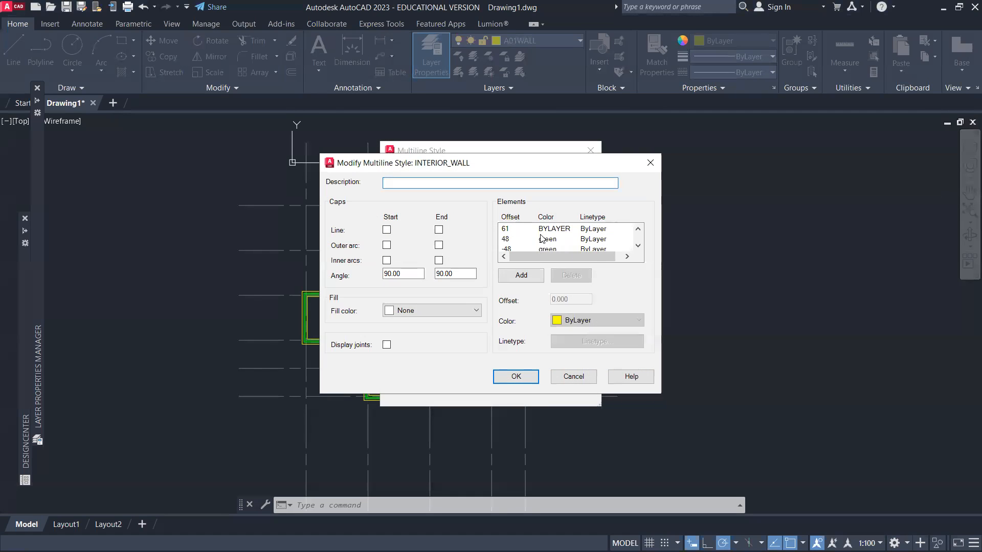
{"action": "scroll", "coordinate": [519, 241], "scroll_direction": "down", "scroll_amount": 1}
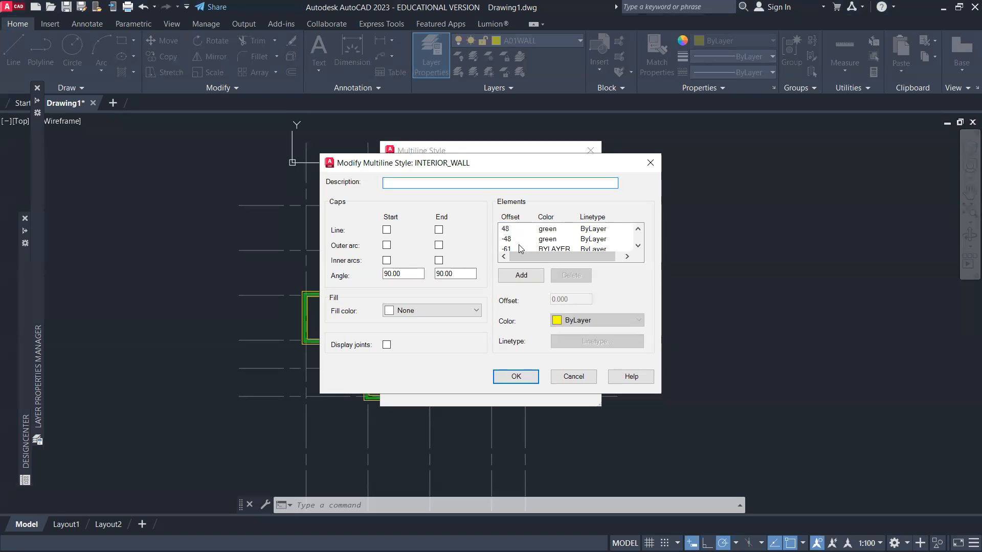
{"action": "scroll", "coordinate": [551, 248], "scroll_direction": "up", "scroll_amount": 1}
{"action": "scroll", "coordinate": [557, 236], "scroll_direction": "down", "scroll_amount": 1}
{"action": "left_click", "coordinate": [510, 378]}
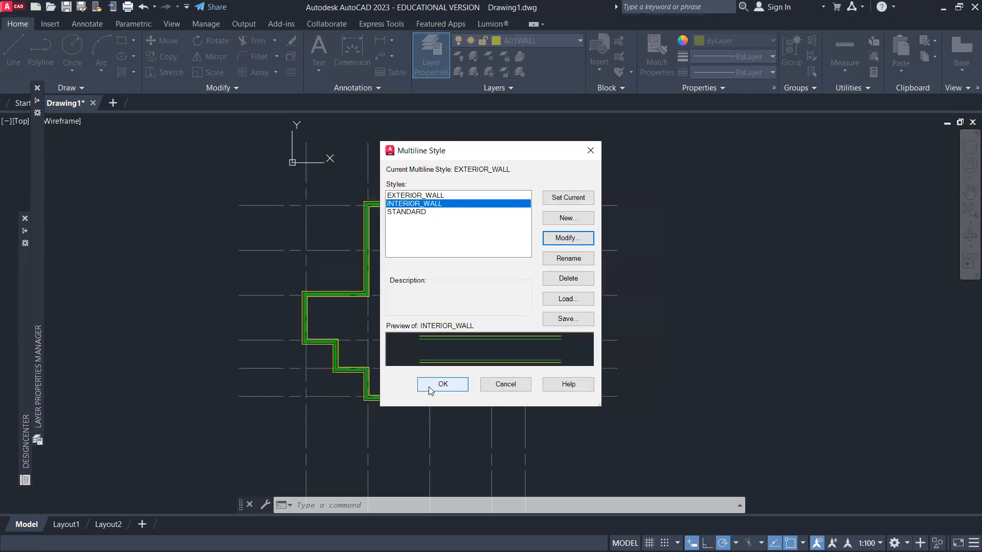
{"action": "left_click", "coordinate": [582, 199]}
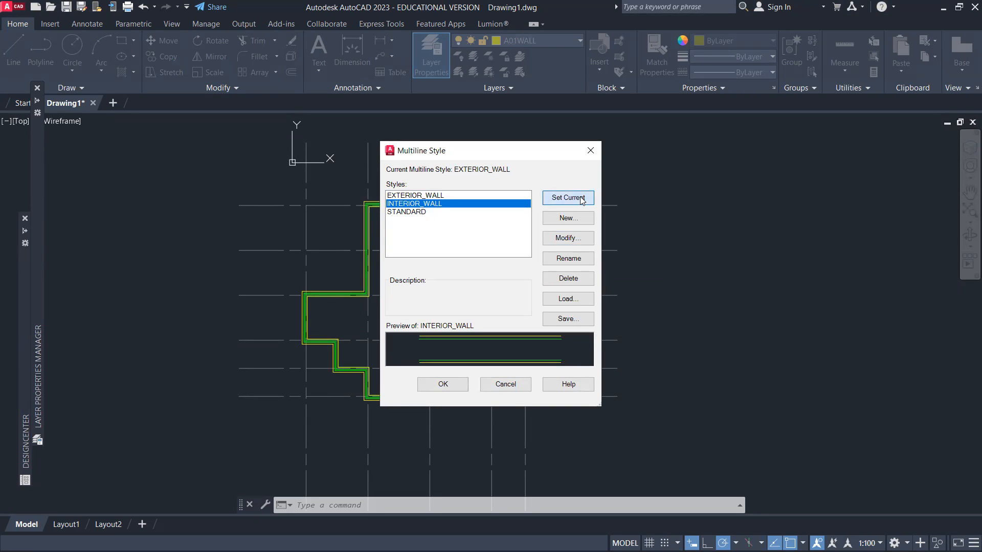
{"action": "left_click", "coordinate": [452, 385]}
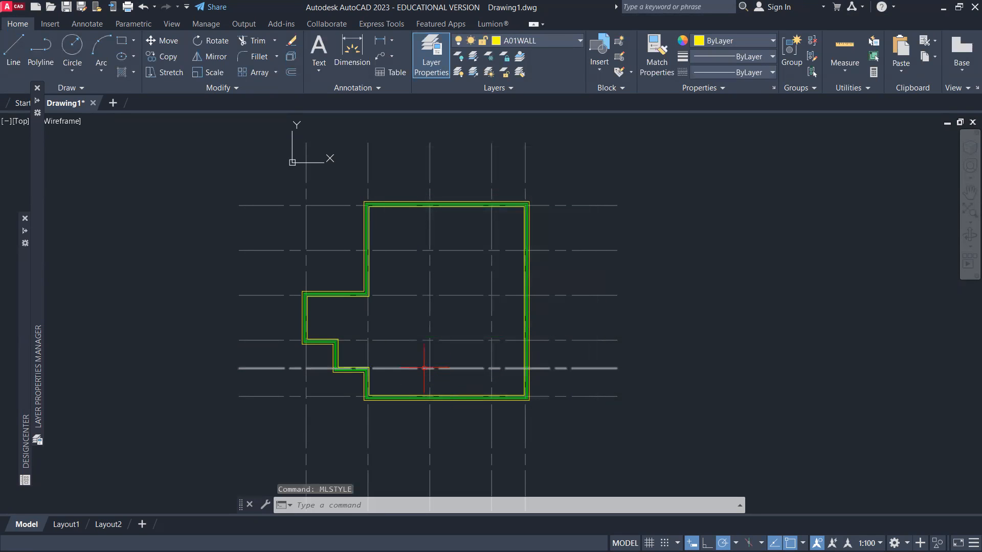
- Switch to the presentation in Acrobat and examine the interior walls of the as-built drawing on page 21
{"action": "key", "text": "alt+Tab"}
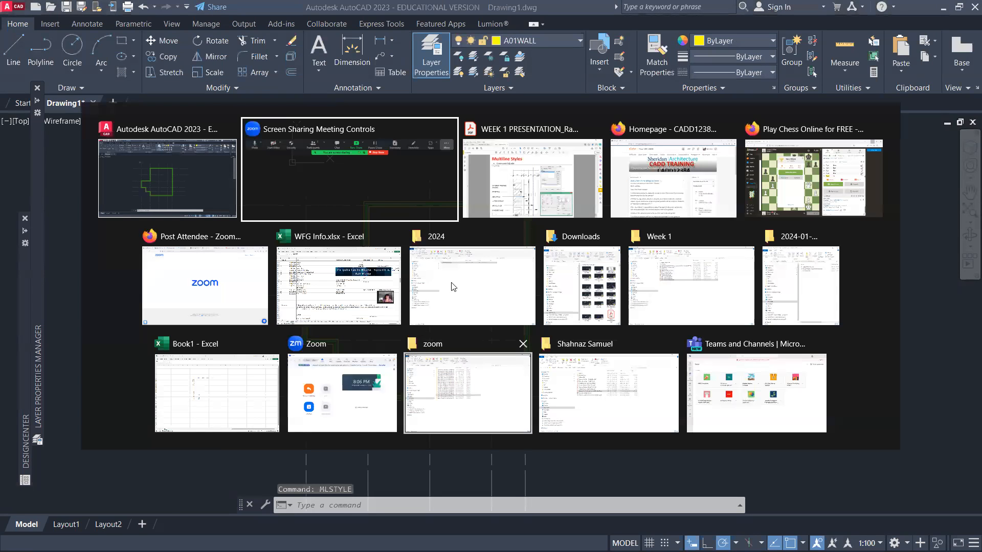
{"action": "left_click", "coordinate": [505, 206]}
{"action": "scroll", "coordinate": [512, 348], "scroll_direction": "up", "scroll_amount": 1}
{"action": "scroll", "coordinate": [512, 348], "scroll_direction": "up", "scroll_amount": 2}
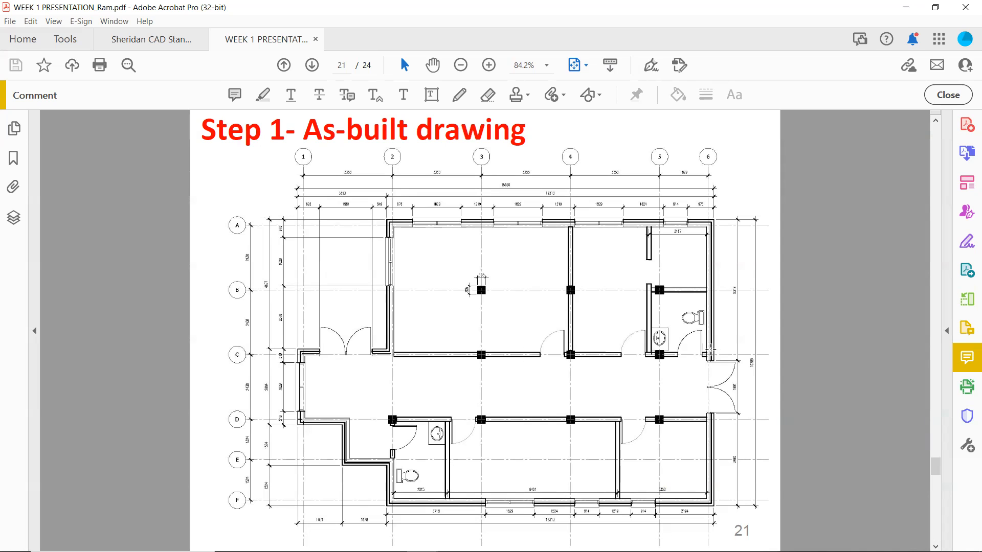
- Switch back to AutoCAD and draw a horizontal INTERIOR_WALL multiline along grid line C, from grid line 2 to the inner side of the east exterior wall
{"action": "key", "text": "alt+Tab"}
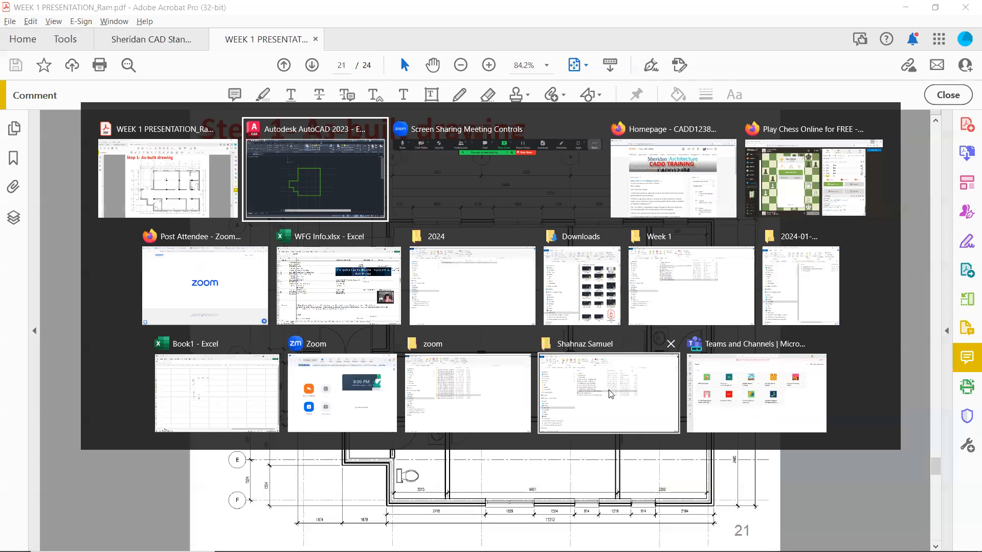
{"action": "scroll", "coordinate": [417, 324], "scroll_direction": "up", "scroll_amount": 6}
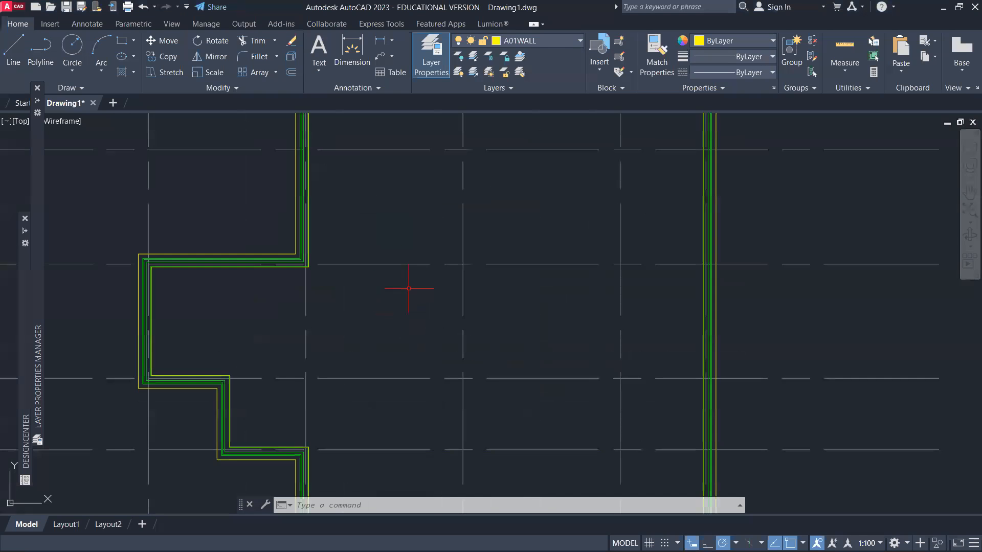
{"action": "scroll", "coordinate": [318, 265], "scroll_direction": "up", "scroll_amount": 4}
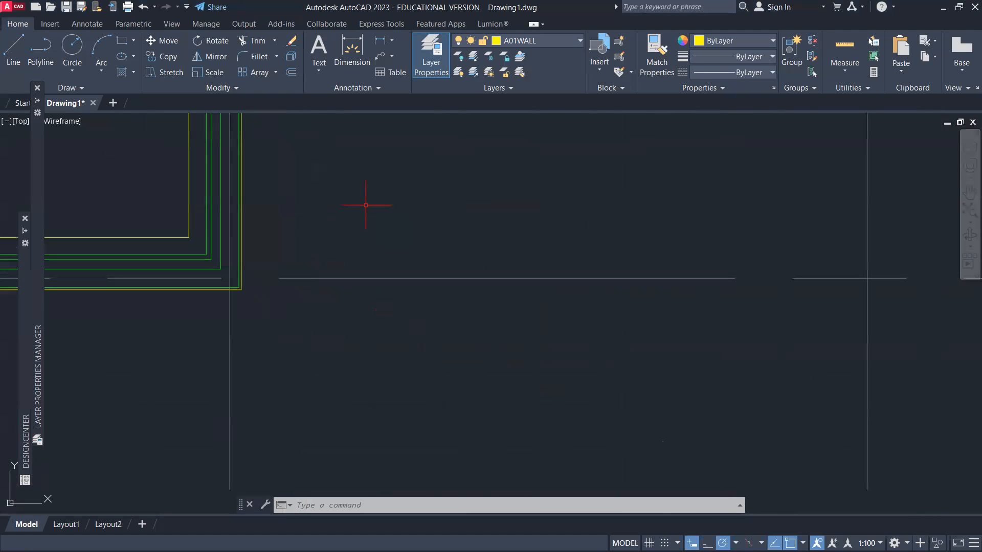
{"action": "type", "text": "ML"}
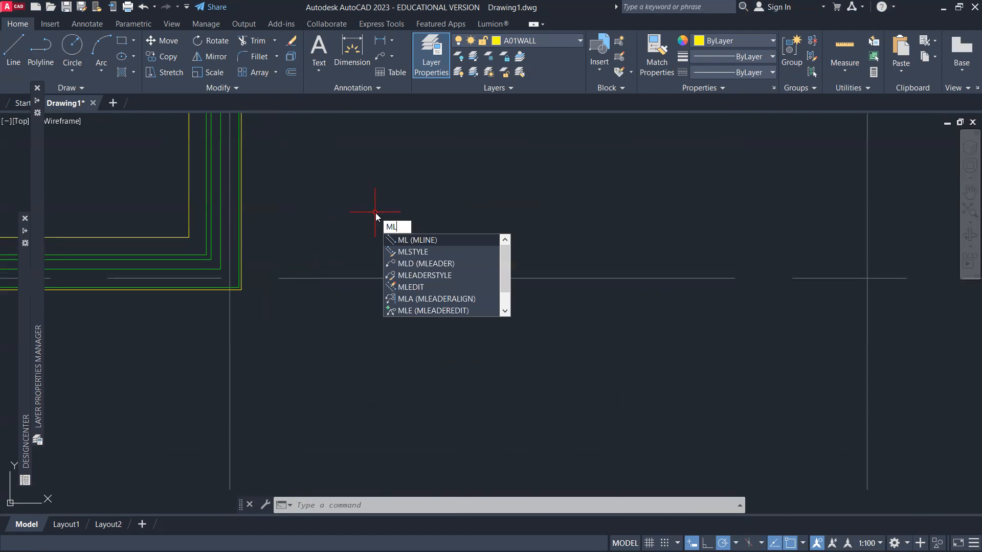
{"action": "left_click", "coordinate": [442, 240]}
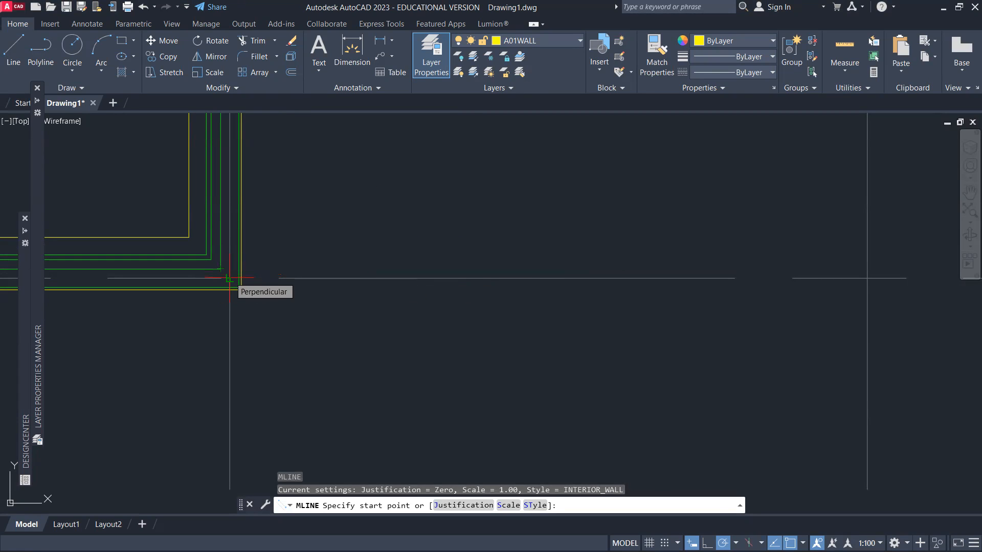
{"action": "left_click", "coordinate": [229, 278]}
{"action": "scroll", "coordinate": [449, 268], "scroll_direction": "down", "scroll_amount": 5}
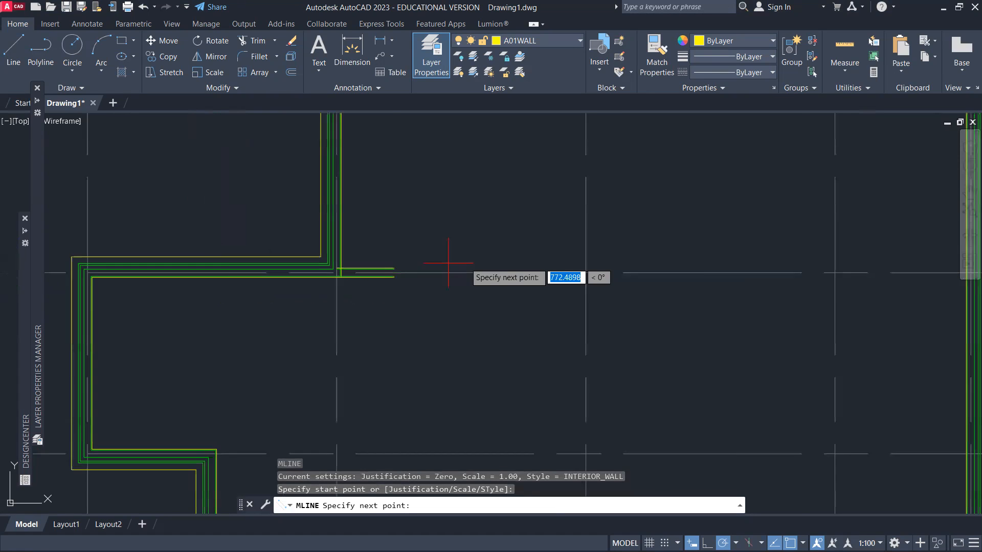
{"action": "scroll", "coordinate": [663, 266], "scroll_direction": "up", "scroll_amount": 4}
{"action": "scroll", "coordinate": [670, 266], "scroll_direction": "up", "scroll_amount": 3}
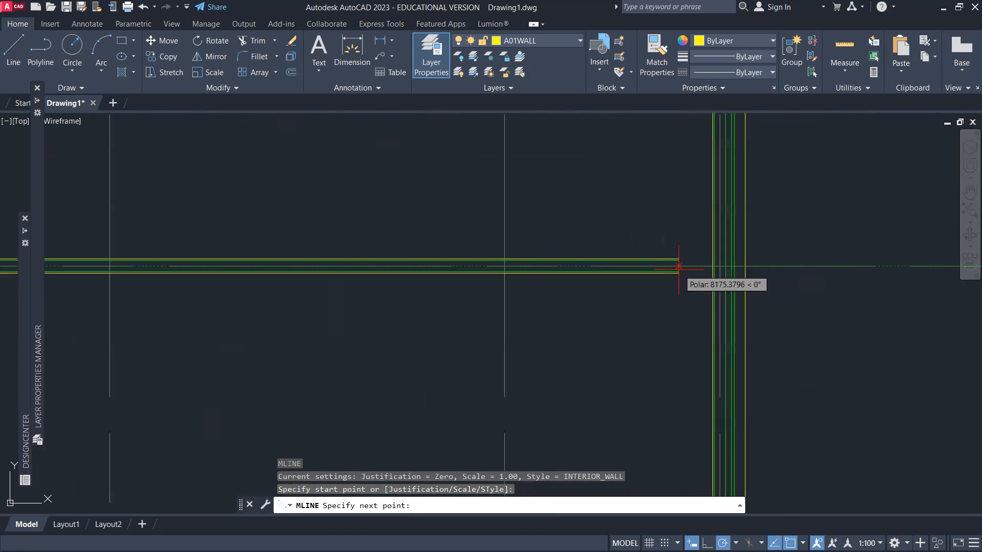
{"action": "scroll", "coordinate": [725, 264], "scroll_direction": "up", "scroll_amount": 4}
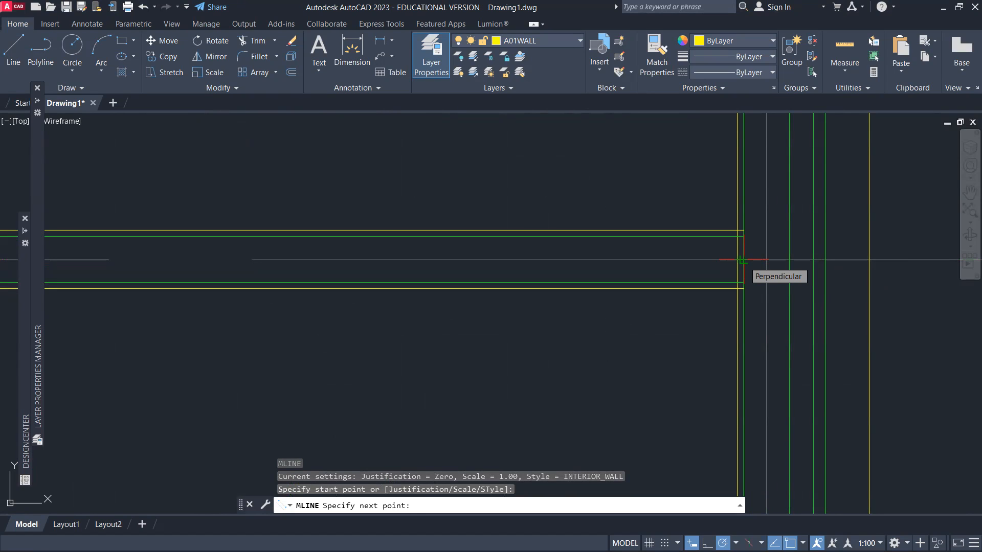
{"action": "left_click", "coordinate": [741, 260]}
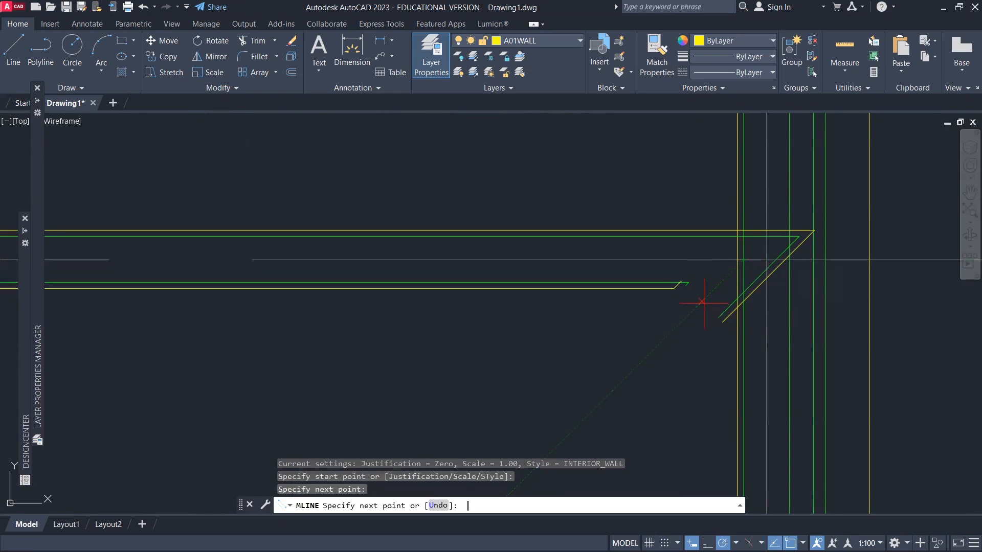
{"action": "key", "text": "Return"}
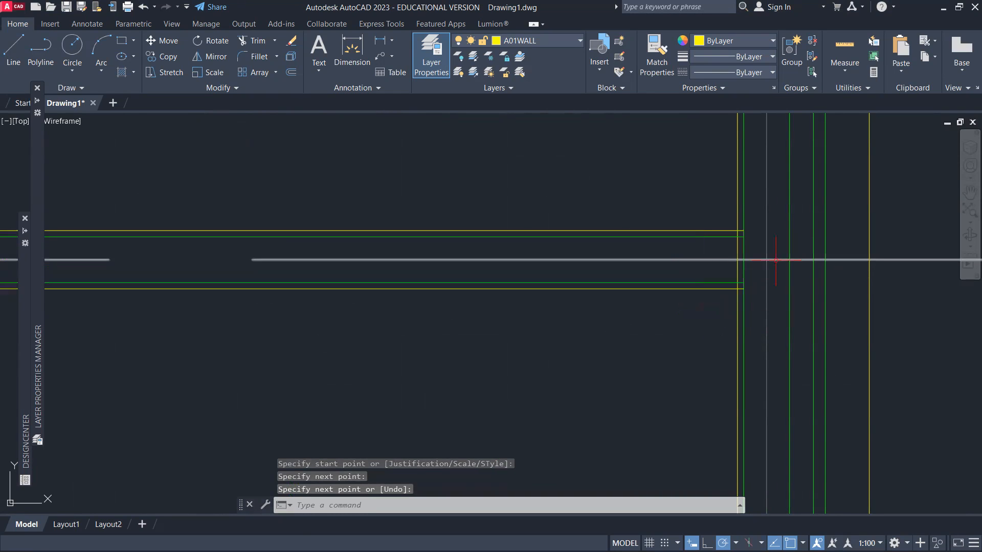
{"action": "scroll", "coordinate": [583, 340], "scroll_direction": "down", "scroll_amount": 10}
{"action": "scroll", "coordinate": [388, 371], "scroll_direction": "down", "scroll_amount": 3}
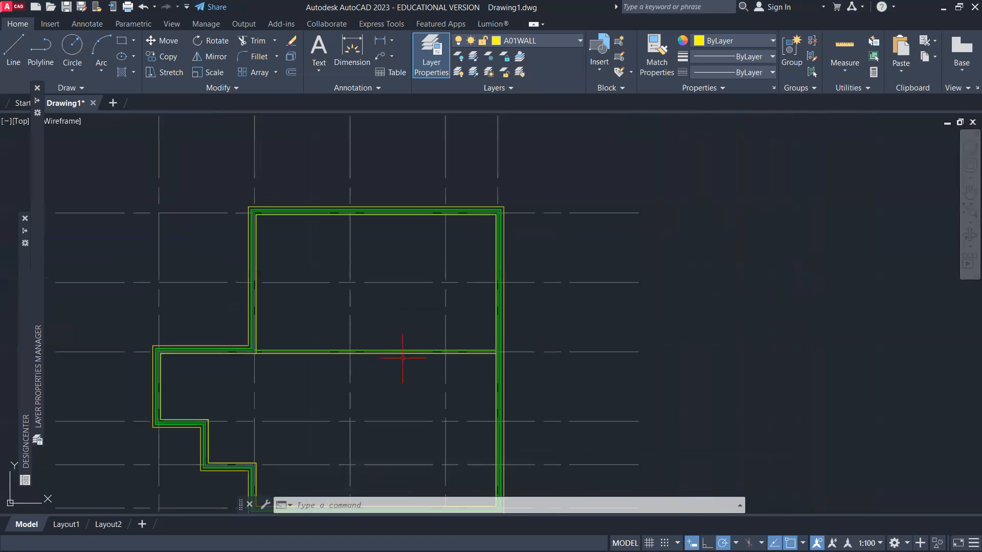
- Compare the as-built drawing on page 21 in Acrobat with the AutoCAD plan, checking the vertical interior wall and the grid lines
{"action": "key", "text": "alt+Tab"}
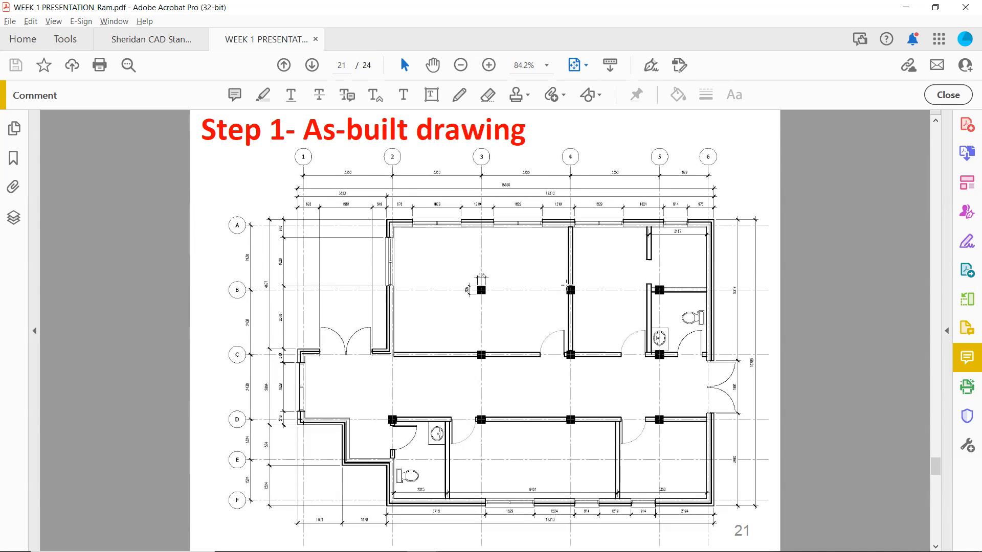
{"action": "key", "text": "alt+Tab"}
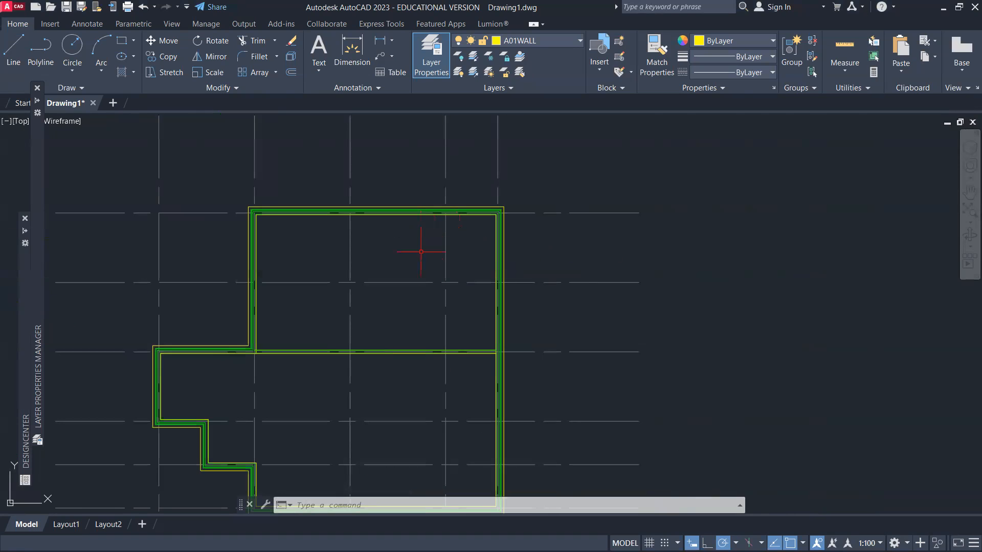
{"action": "scroll", "coordinate": [417, 256], "scroll_direction": "down", "scroll_amount": 2}
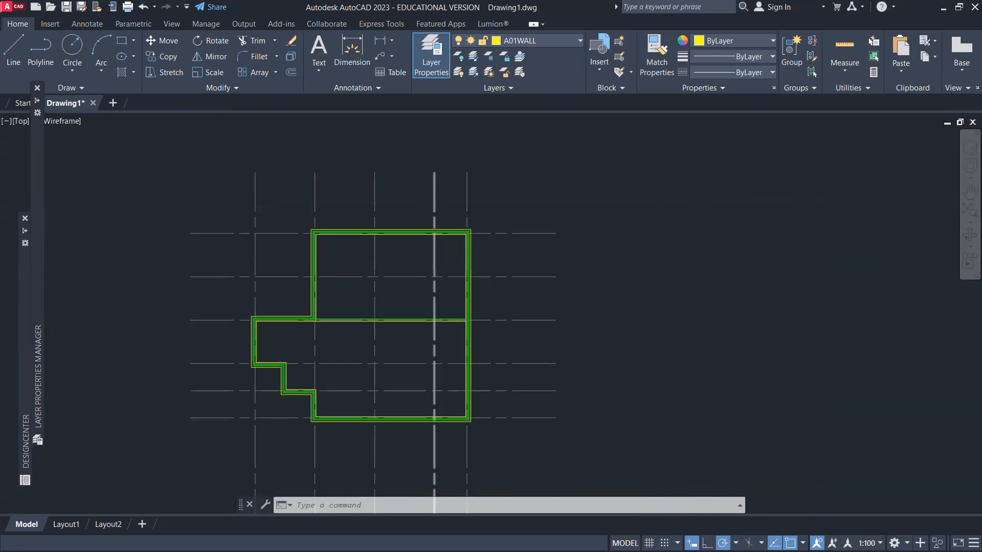
{"action": "scroll", "coordinate": [434, 241], "scroll_direction": "up", "scroll_amount": 4}
{"action": "key", "text": "alt+Tab"}
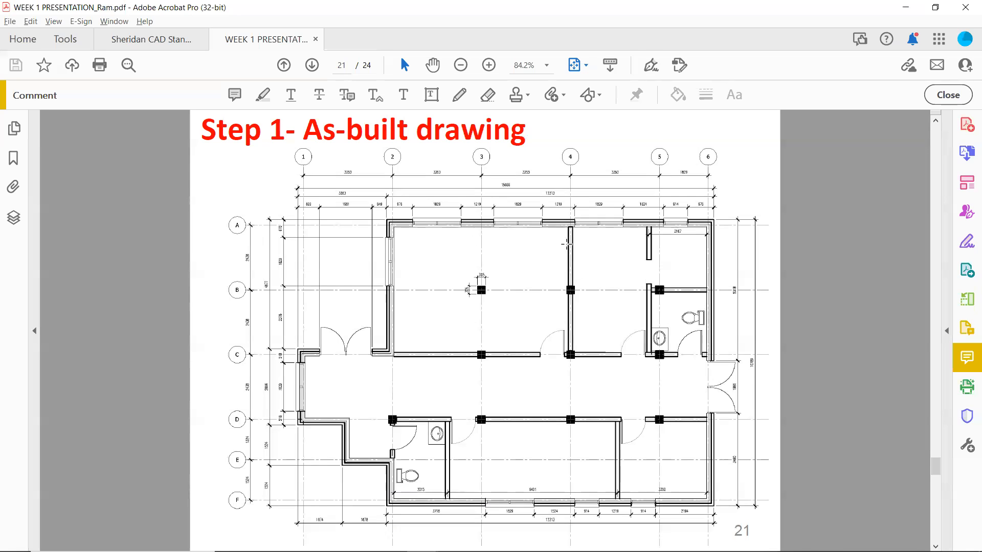
{"action": "key", "text": "alt+Tab"}
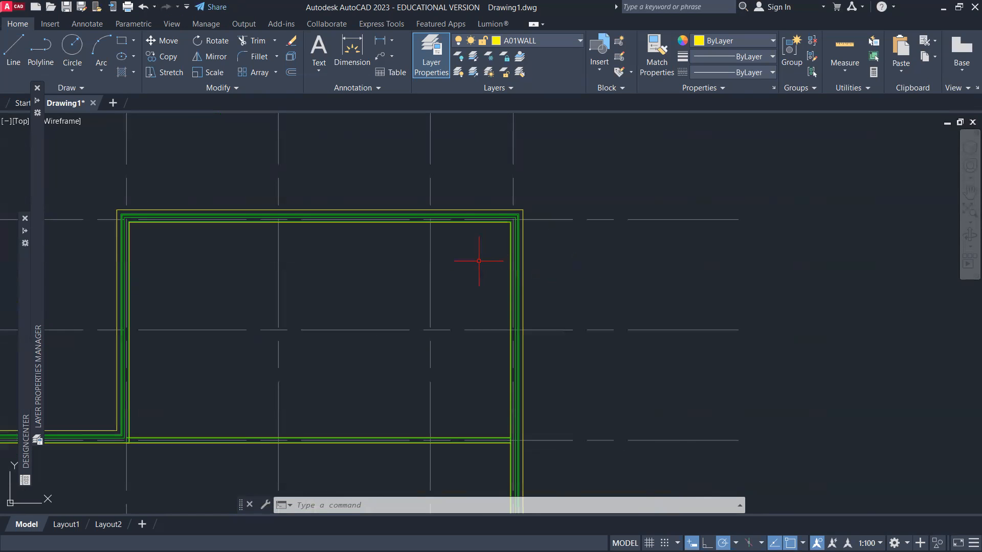
{"action": "scroll", "coordinate": [476, 273], "scroll_direction": "down", "scroll_amount": 3}
{"action": "key", "text": "alt+Tab"}
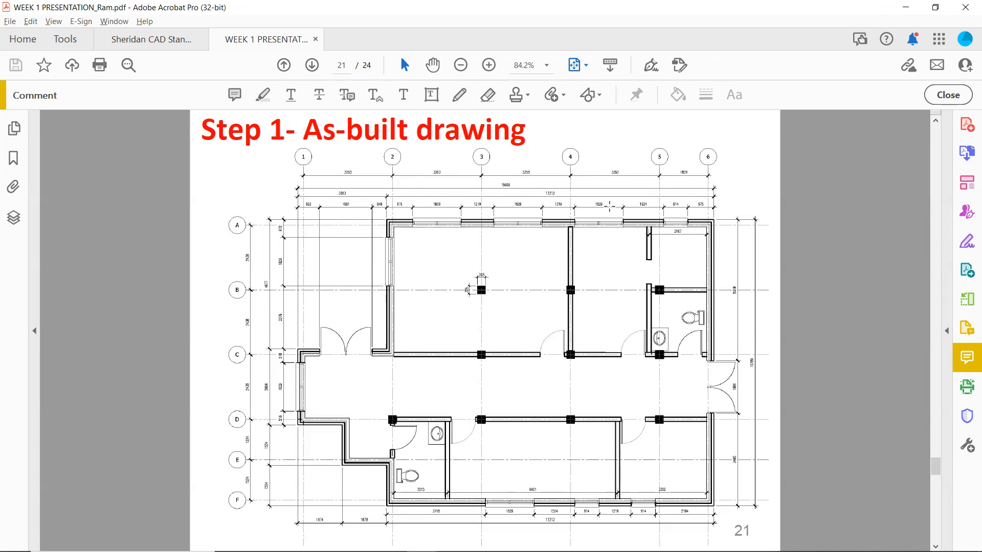
{"action": "key", "text": "alt+Tab"}
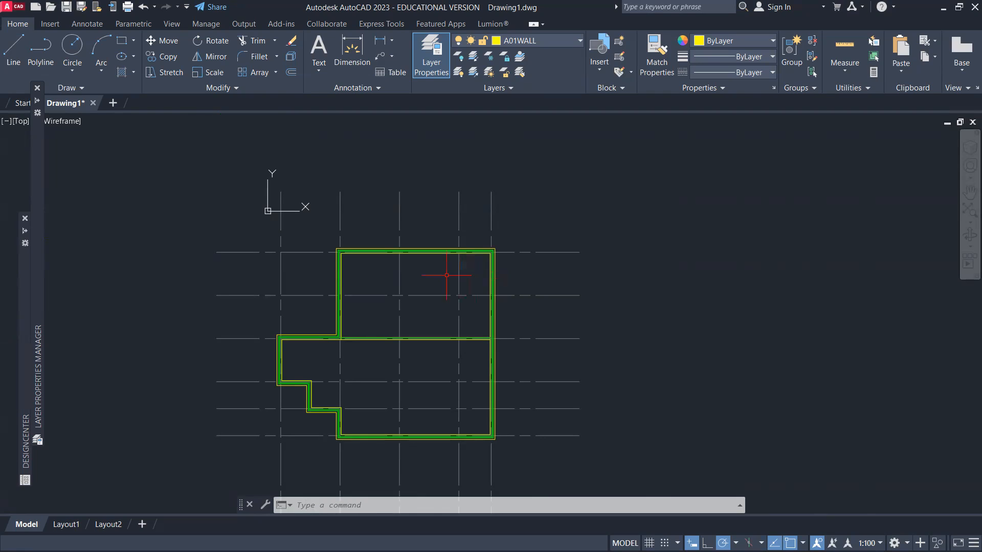
- Draw a vertical INTERIOR_WALL multiline along grid line 4, from the inner side of the north exterior wall to the interior wall on grid line C
{"action": "scroll", "coordinate": [453, 267], "scroll_direction": "up", "scroll_amount": 4}
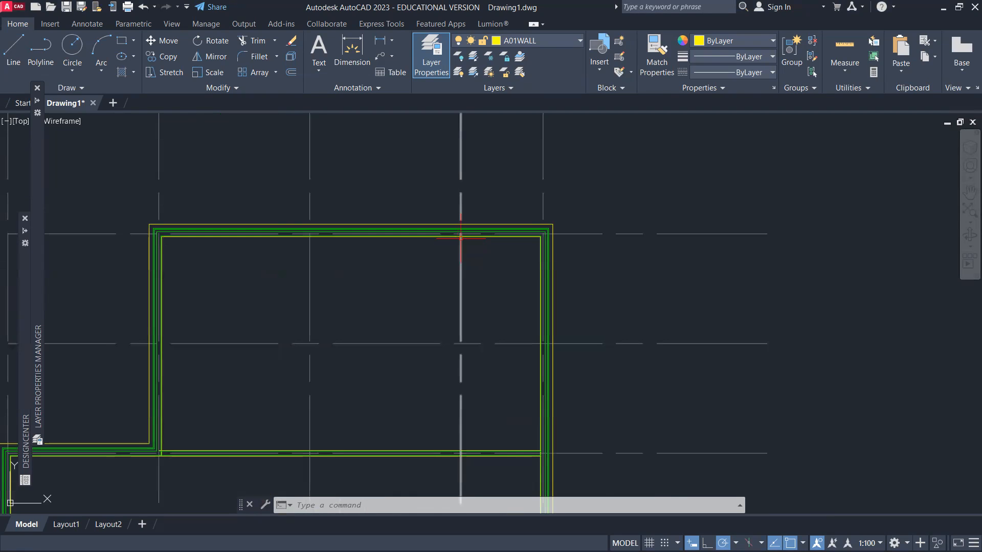
{"action": "scroll", "coordinate": [461, 236], "scroll_direction": "up", "scroll_amount": 4}
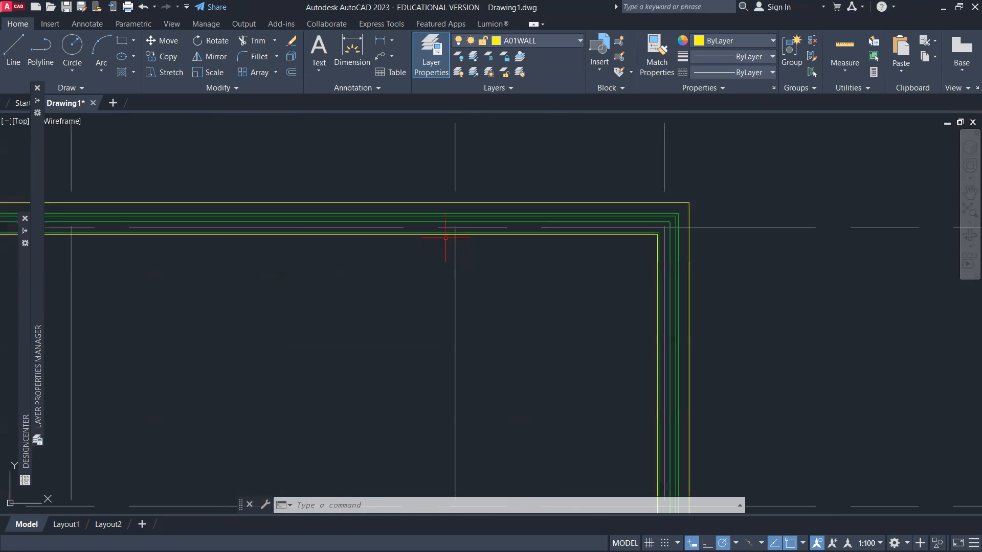
{"action": "type", "text": "ml"}
{"action": "key", "text": "Return"}
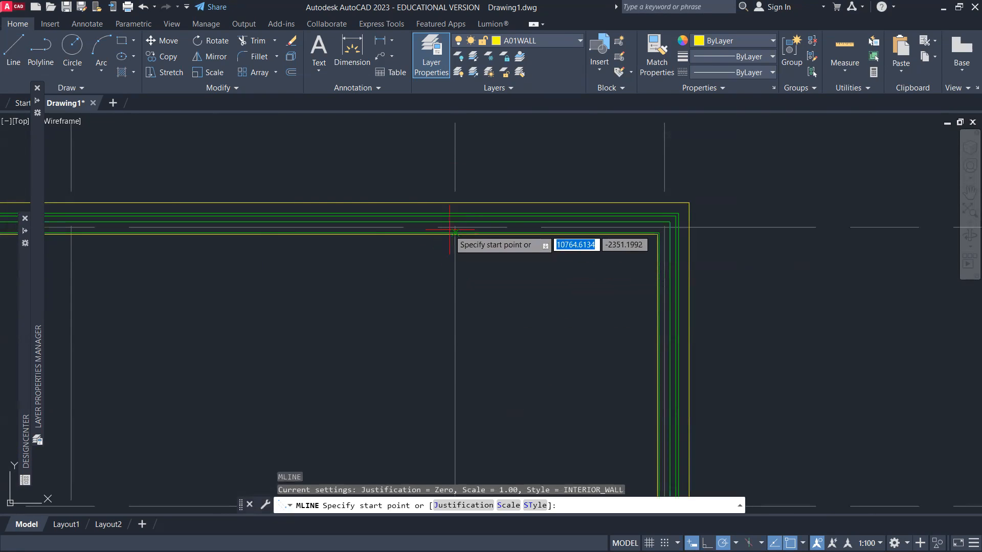
{"action": "scroll", "coordinate": [454, 231], "scroll_direction": "up", "scroll_amount": 3}
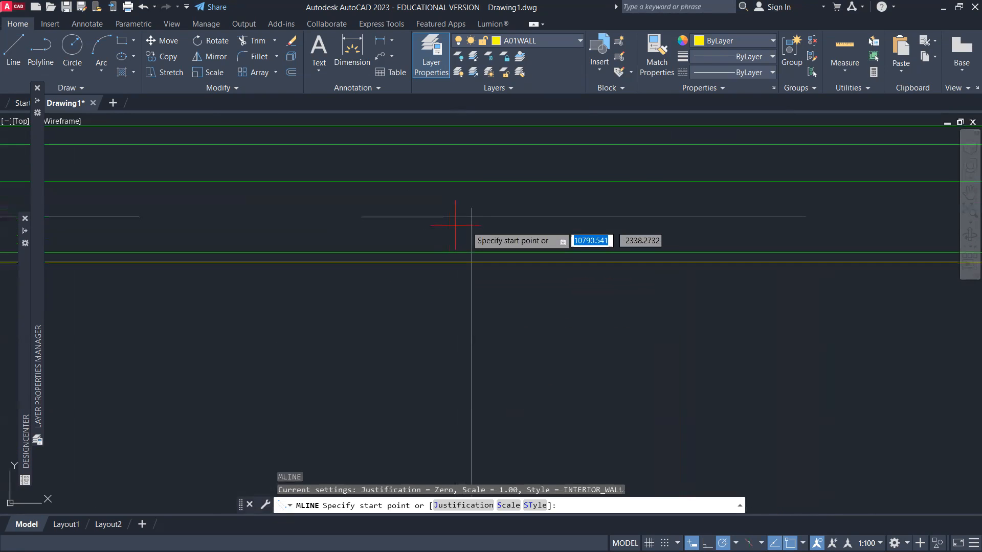
{"action": "left_click", "coordinate": [471, 252]}
{"action": "scroll", "coordinate": [467, 307], "scroll_direction": "down", "scroll_amount": 2}
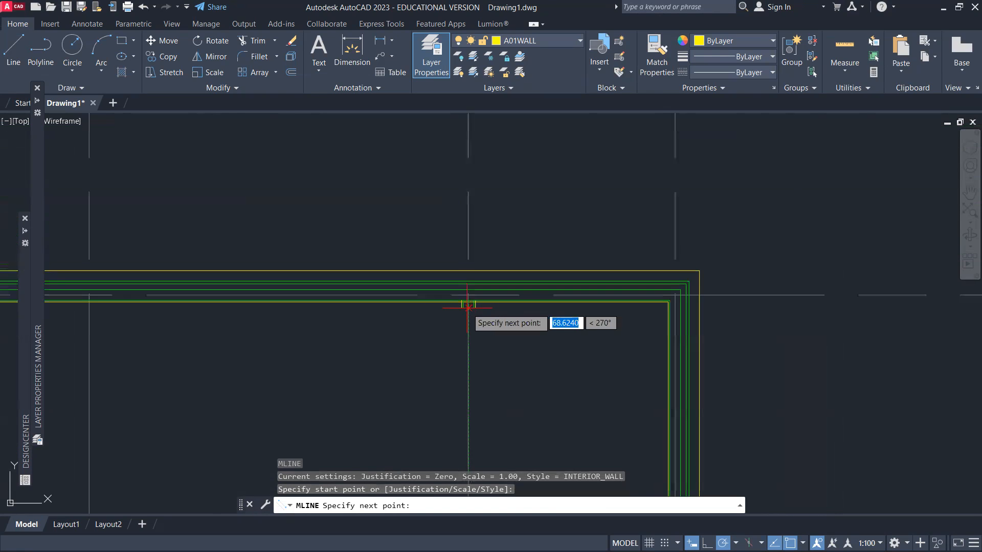
{"action": "scroll", "coordinate": [468, 308], "scroll_direction": "down", "scroll_amount": 5}
{"action": "scroll", "coordinate": [467, 438], "scroll_direction": "up", "scroll_amount": 7}
{"action": "middle_click_drag", "start_coordinate": [463, 438], "coordinate": [463, 310]}
{"action": "scroll", "coordinate": [464, 317], "scroll_direction": "up", "scroll_amount": 5}
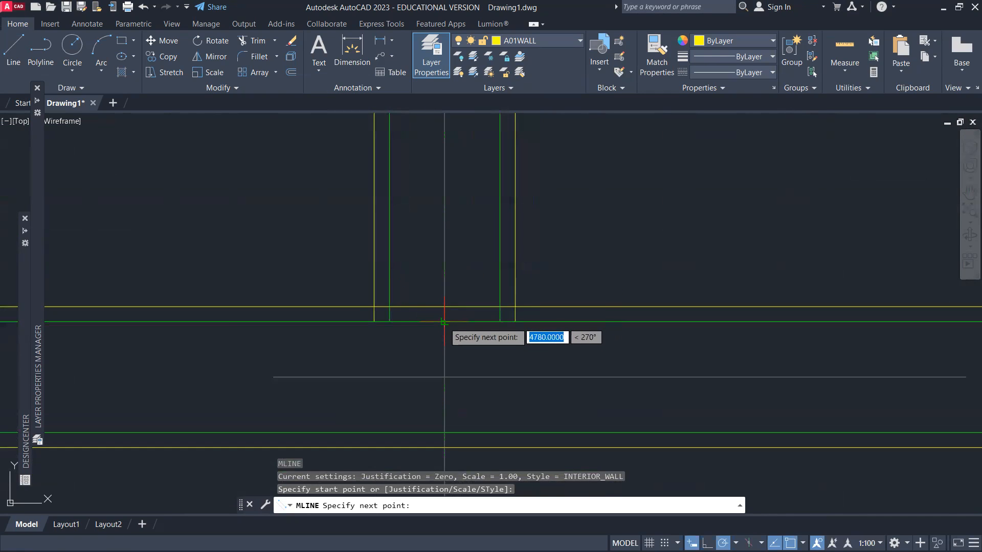
{"action": "left_click", "coordinate": [444, 322]}
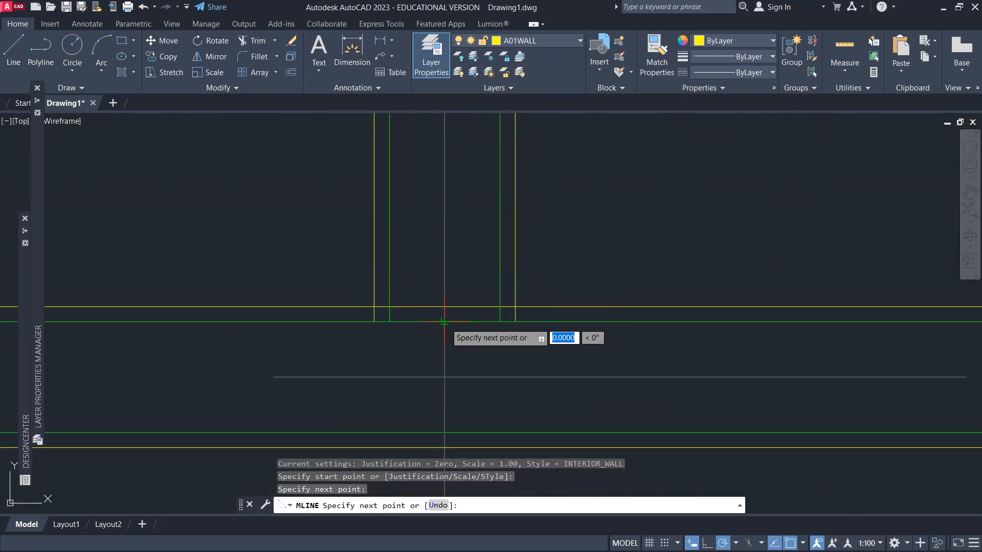
{"action": "key", "text": "Return"}
{"action": "scroll", "coordinate": [476, 336], "scroll_direction": "down", "scroll_amount": 8}
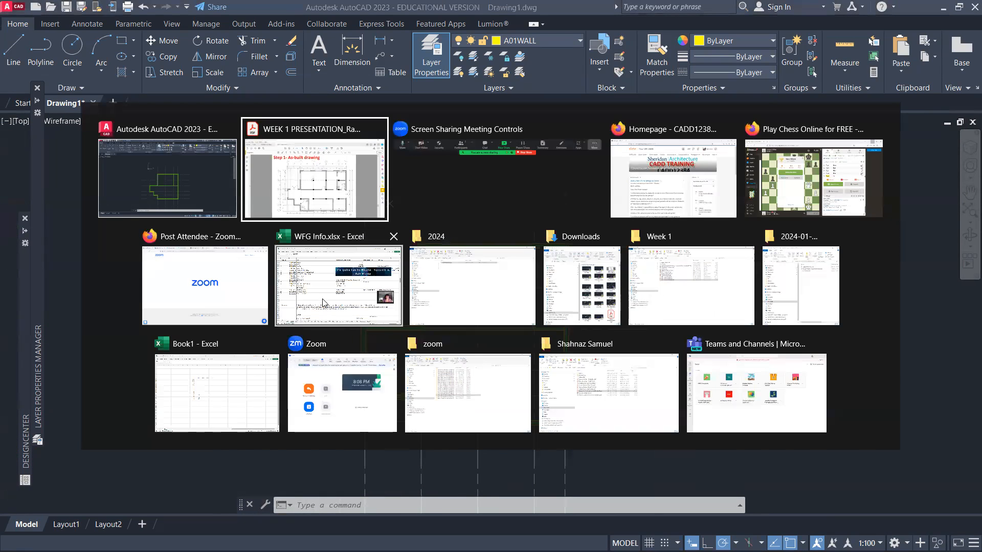
- Check the grid spacing in Acrobat, return to AutoCAD and stretch the plan's east side, including its walls and grid lines, 3353 to the east
{"action": "left_click", "coordinate": [316, 208]}
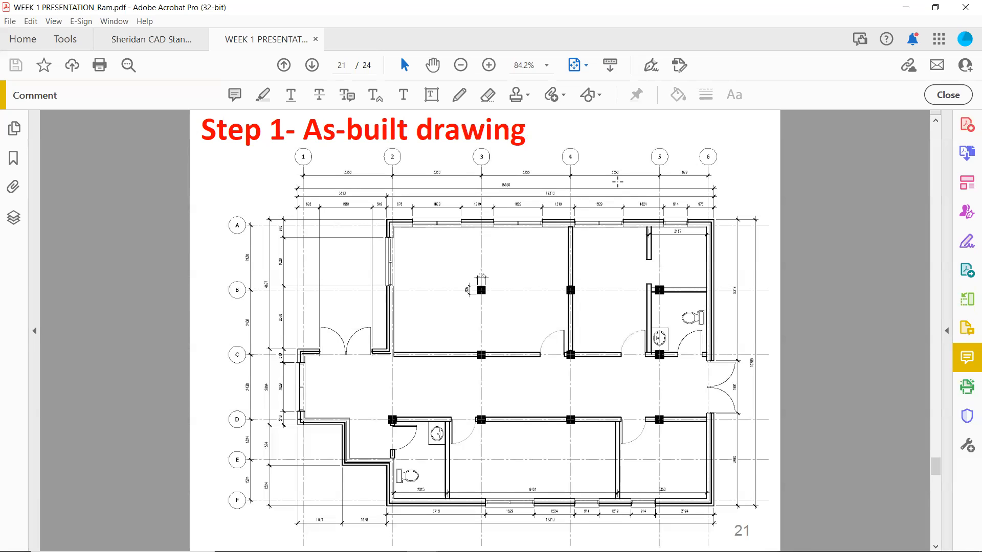
{"action": "key", "text": "alt+Tab"}
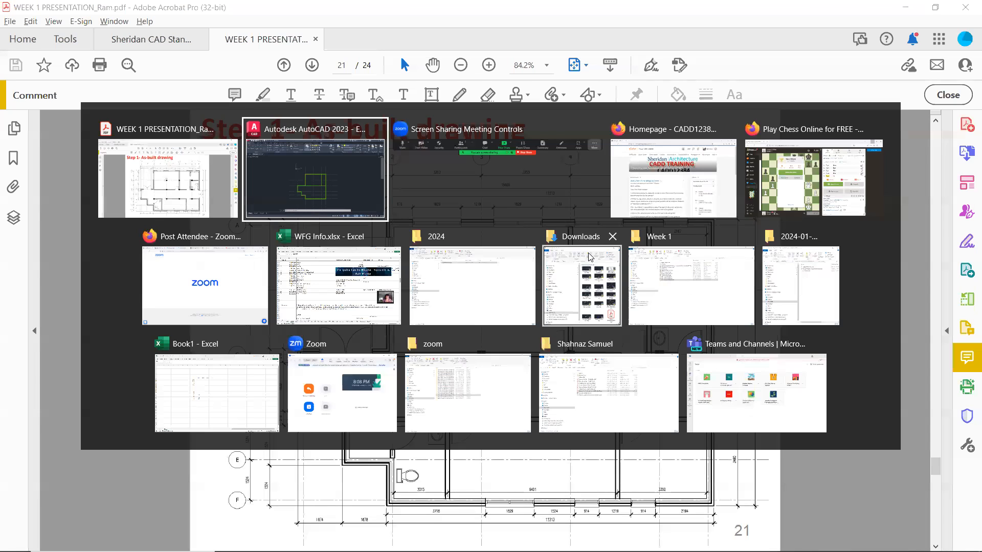
{"action": "left_click", "coordinate": [346, 217]}
{"action": "scroll", "coordinate": [667, 338], "scroll_direction": "down", "scroll_amount": 2}
{"action": "middle_click_drag", "start_coordinate": [741, 347], "coordinate": [668, 300]}
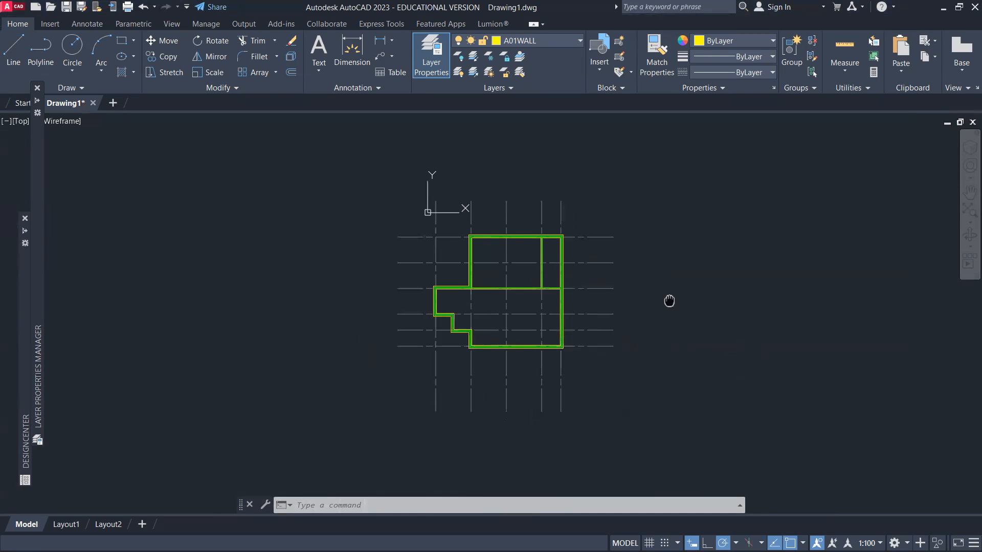
{"action": "type", "text": "STR"}
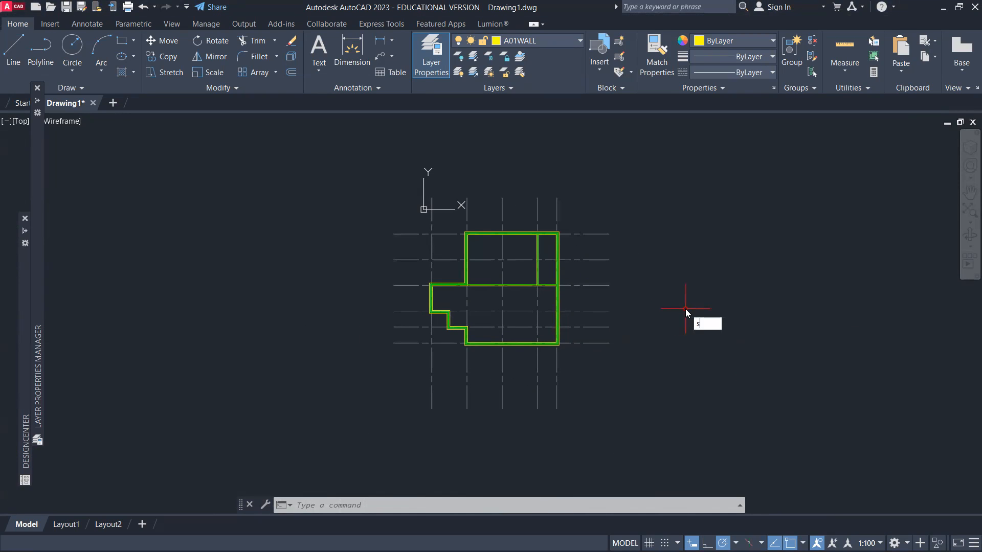
{"action": "key", "text": "Return"}
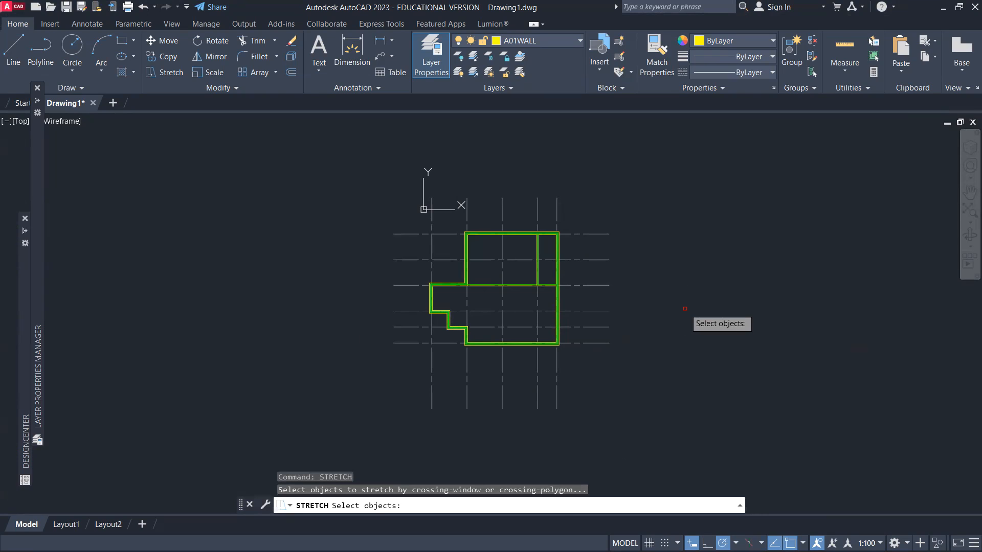
{"action": "left_click", "coordinate": [666, 159]}
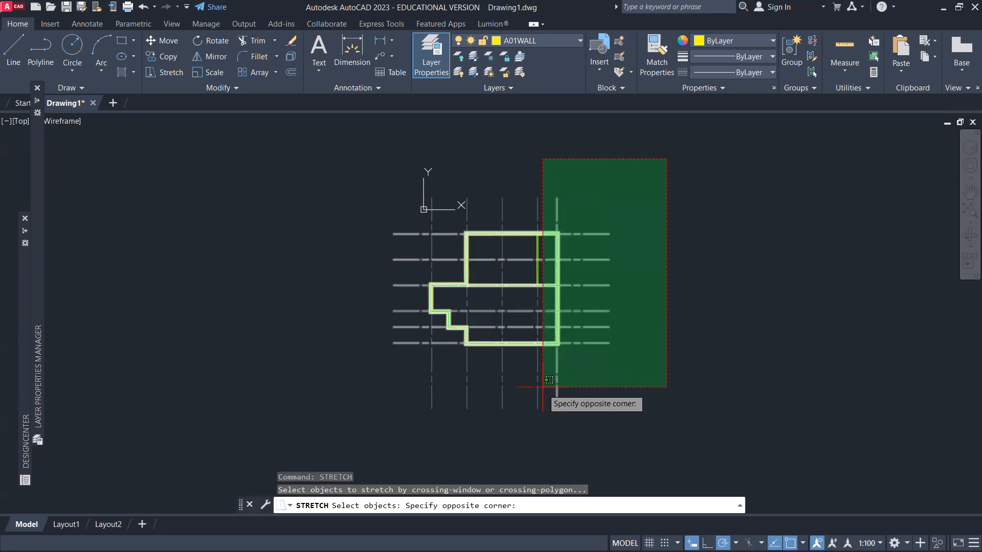
{"action": "left_click", "coordinate": [545, 433]}
{"action": "key", "text": "Return"}
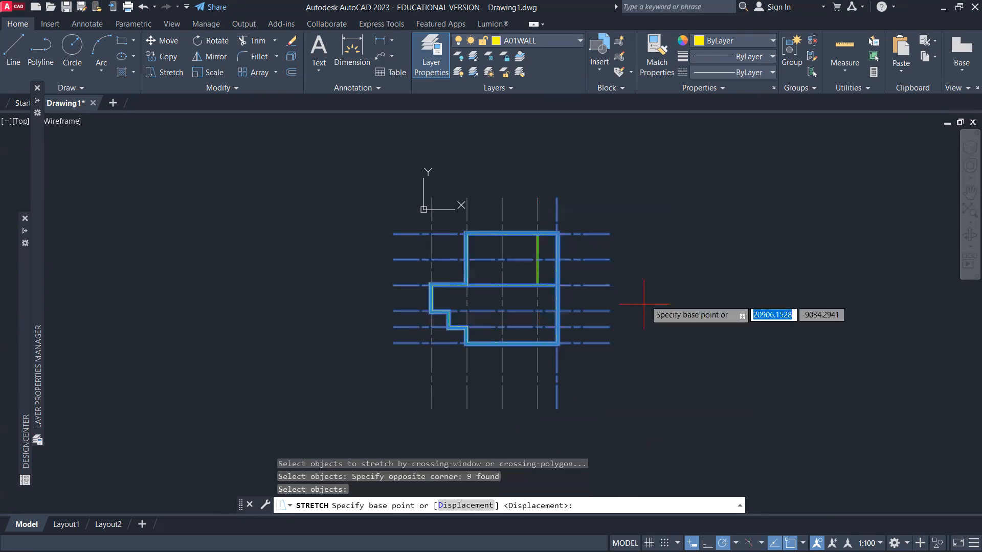
{"action": "left_click", "coordinate": [629, 211]}
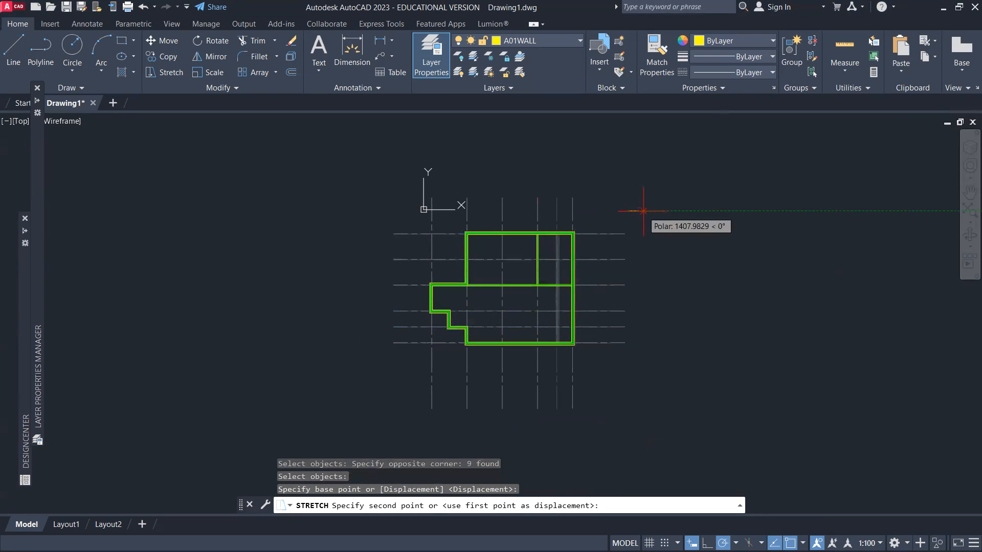
{"action": "type", "text": "3353"}
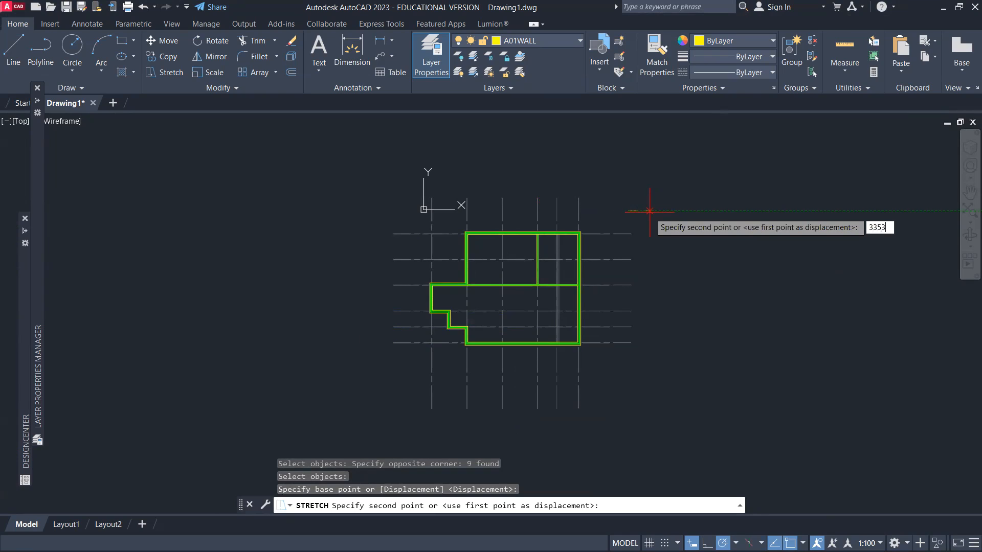
{"action": "key", "text": "Return"}
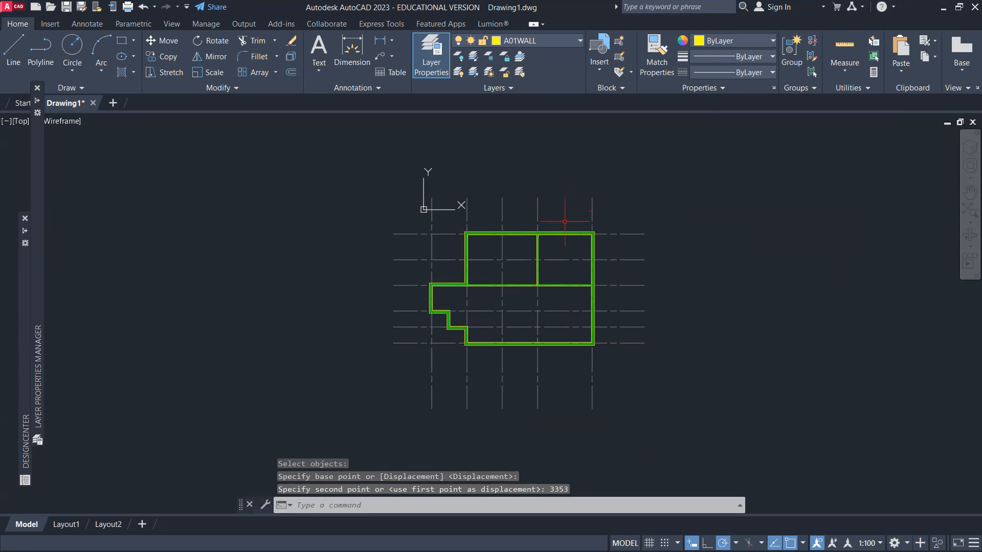
{"action": "key", "text": "Escape"}
{"action": "key", "text": "Escape"}
- Offset grid line 4 by 3353 to the east to add the missing grid line 5
{"action": "type", "text": "o"}
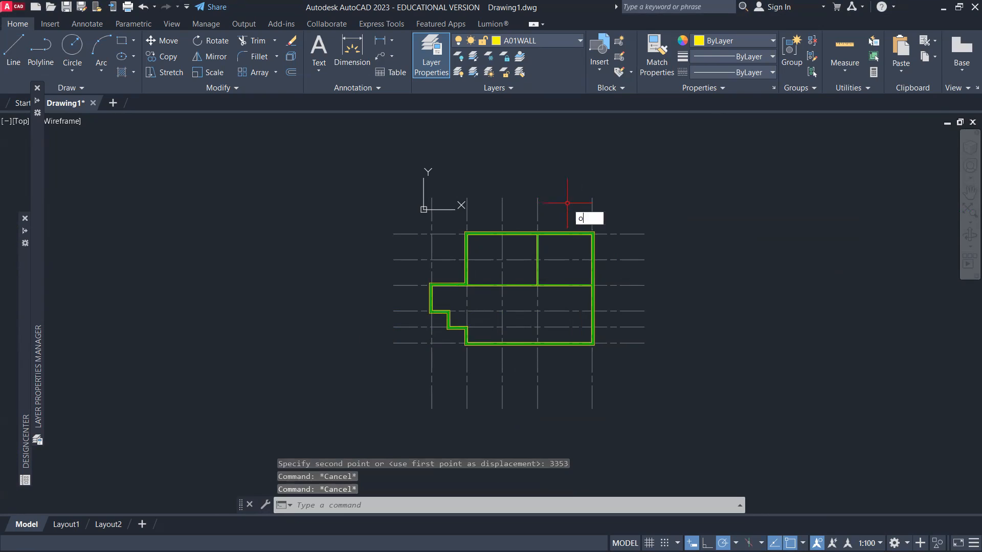
{"action": "key", "text": "Return"}
{"action": "type", "text": "3353"}
{"action": "key", "text": "Return"}
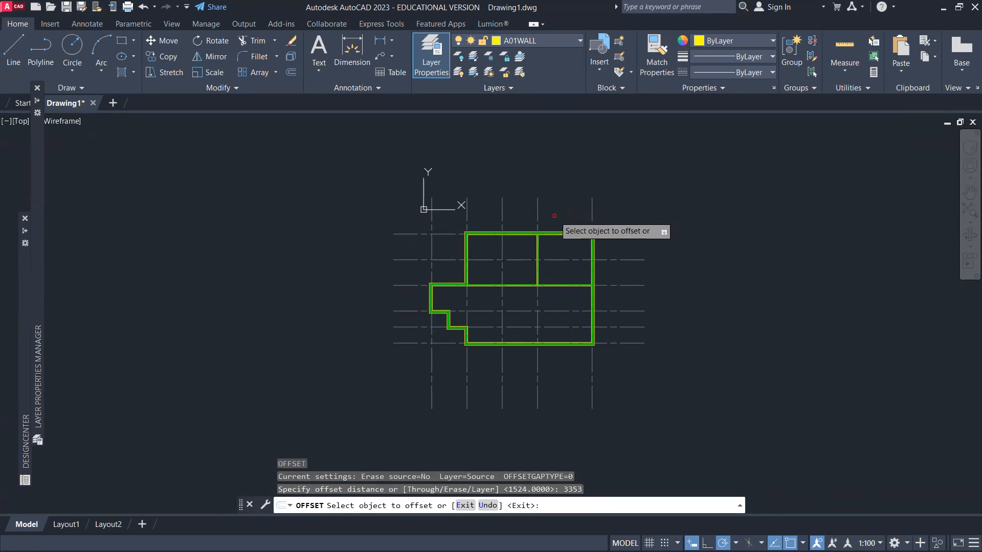
{"action": "left_click", "coordinate": [538, 212]}
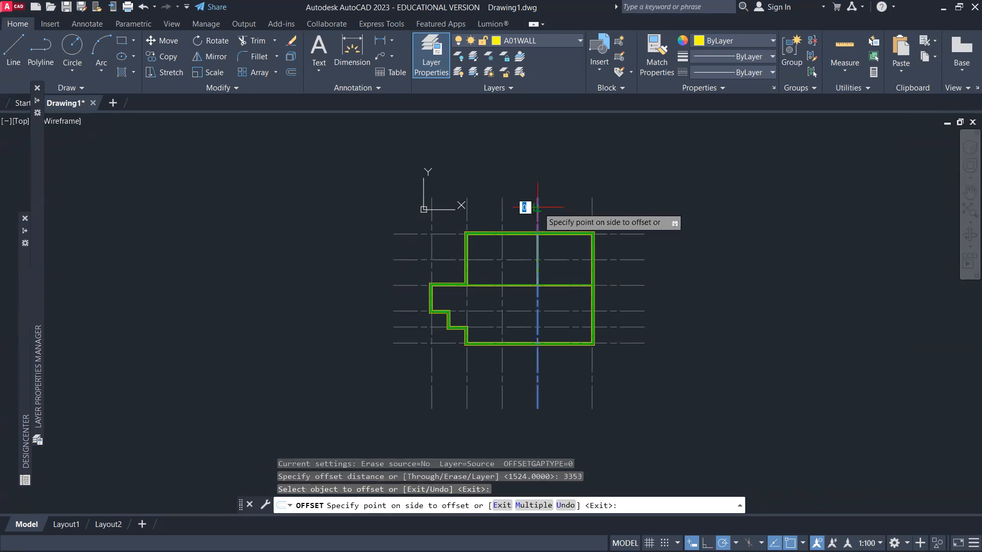
{"action": "left_click", "coordinate": [562, 209]}
{"action": "key", "text": "Escape"}
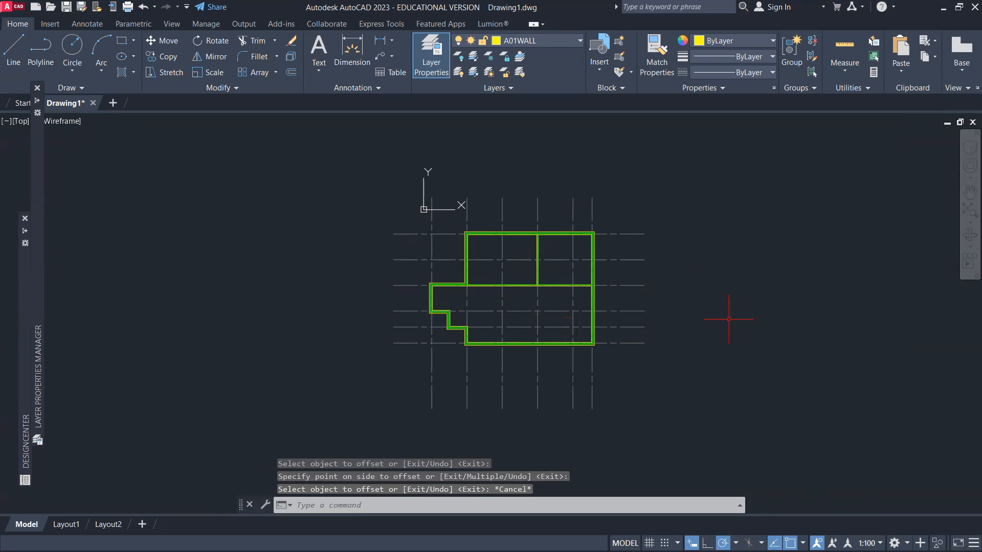
- Enlarge page 21 in Acrobat to 200%, examine the interior wall dimension near grid lines 5 and 6, and return to the AutoCAD plan
{"action": "key", "text": "alt+Tab"}
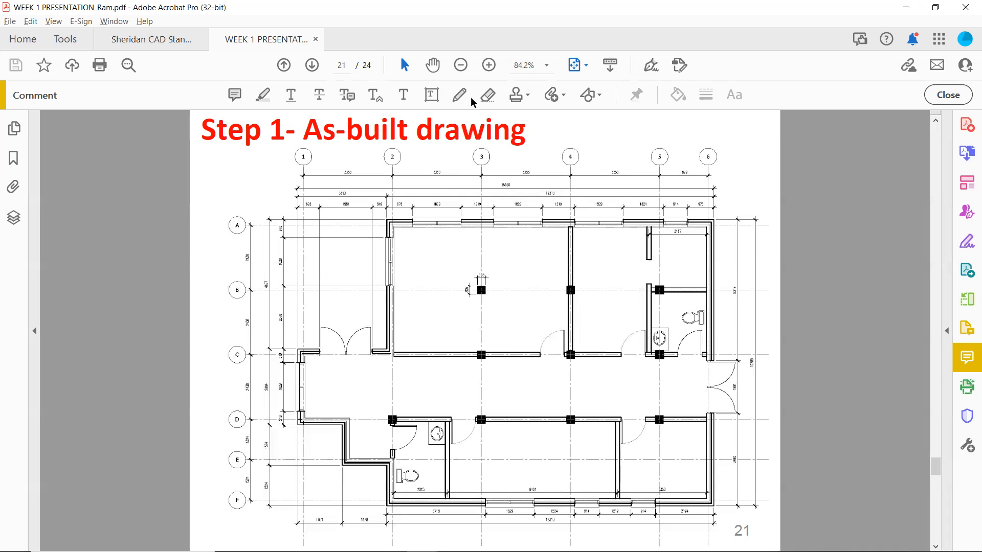
{"action": "left_click", "coordinate": [489, 65]}
{"action": "left_click", "coordinate": [489, 65]}
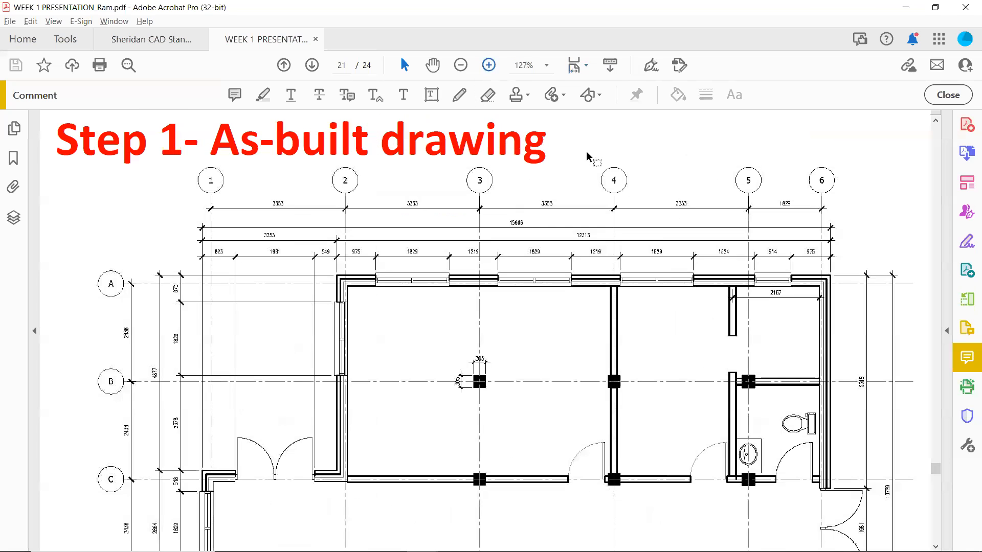
{"action": "left_click", "coordinate": [488, 65]}
{"action": "left_click", "coordinate": [489, 65]}
{"action": "scroll", "coordinate": [583, 396], "scroll_direction": "right", "scroll_amount": 10}
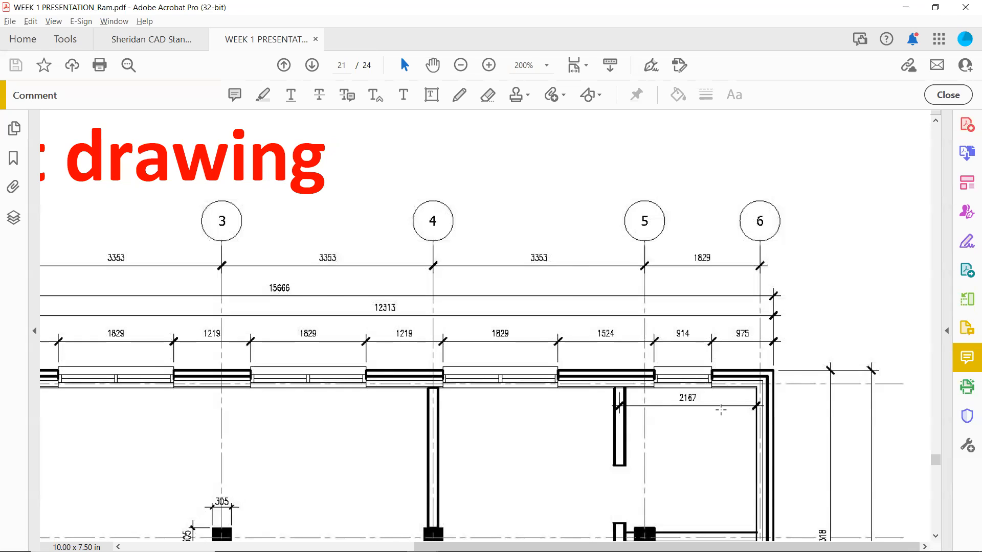
{"action": "key", "text": "alt+Tab"}
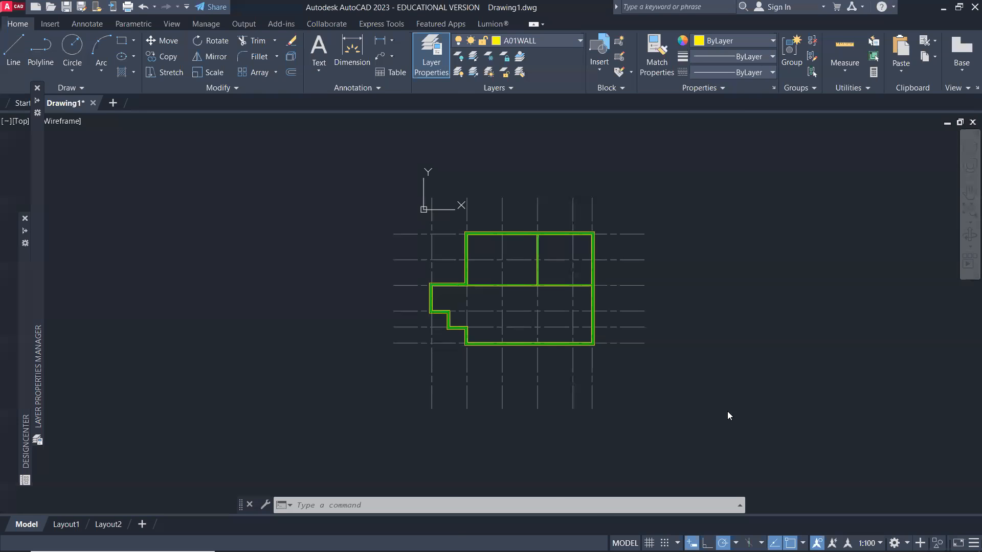
{"action": "key", "text": "alt+Tab"}
{"action": "key", "text": "alt+Tab"}
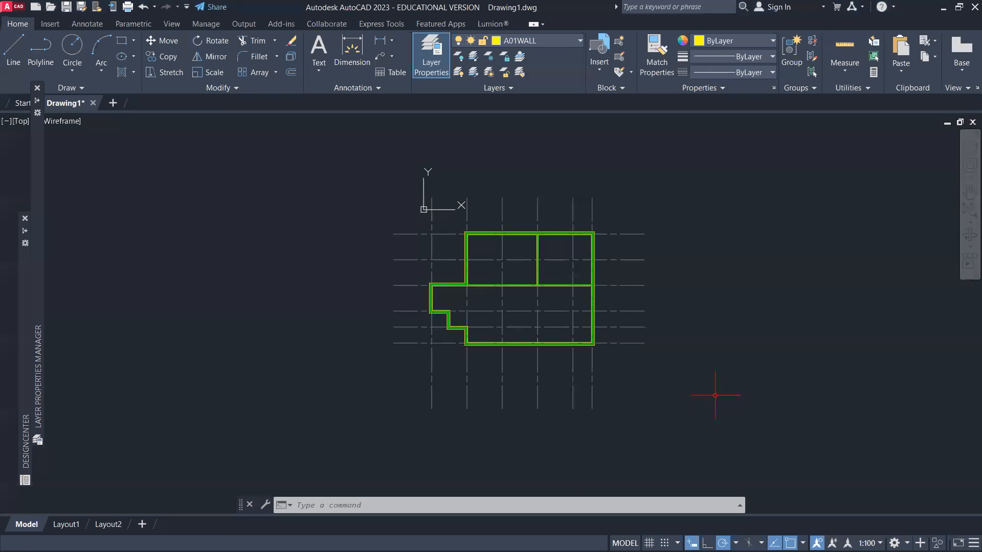
{"action": "scroll", "coordinate": [575, 274], "scroll_direction": "up", "scroll_amount": 4}
{"action": "mouse_move", "coordinate": [574, 269]}
{"action": "middle_mouse_down"}
{"action": "mouse_move", "coordinate": [585, 269]}
{"action": "mouse_move", "coordinate": [575, 314]}
{"action": "middle_mouse_up"}
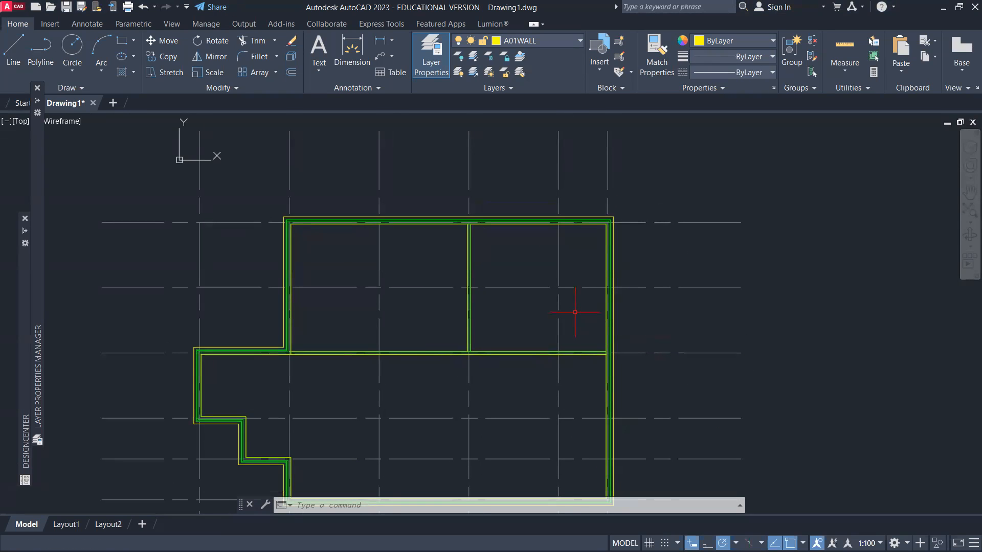
- Draw a vertical helper line from the inner northeast corner of the exterior walls northward, ending beyond the plan
{"action": "type", "text": "l"}
{"action": "key", "text": "Return"}
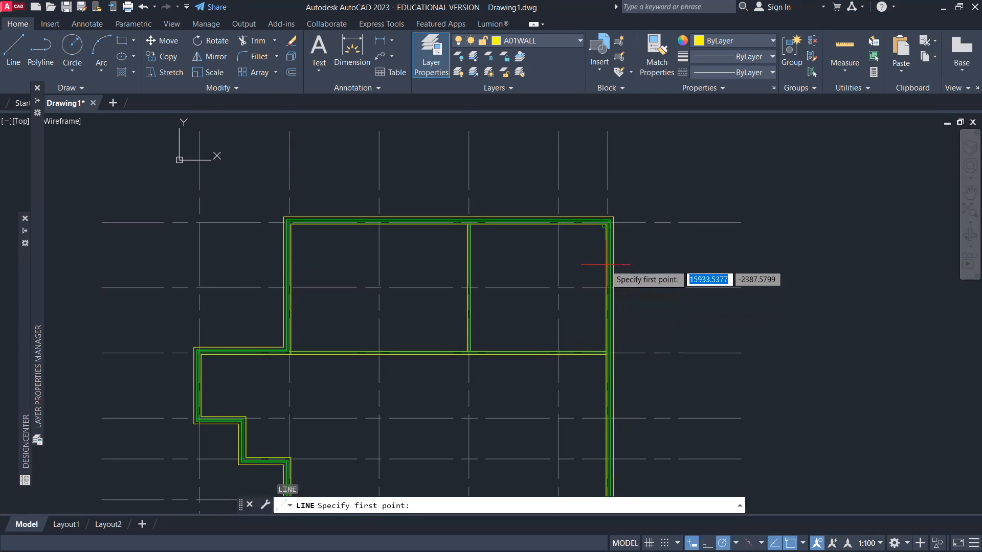
{"action": "scroll", "coordinate": [598, 245], "scroll_direction": "up", "scroll_amount": 3}
{"action": "scroll", "coordinate": [594, 171], "scroll_direction": "up", "scroll_amount": 4}
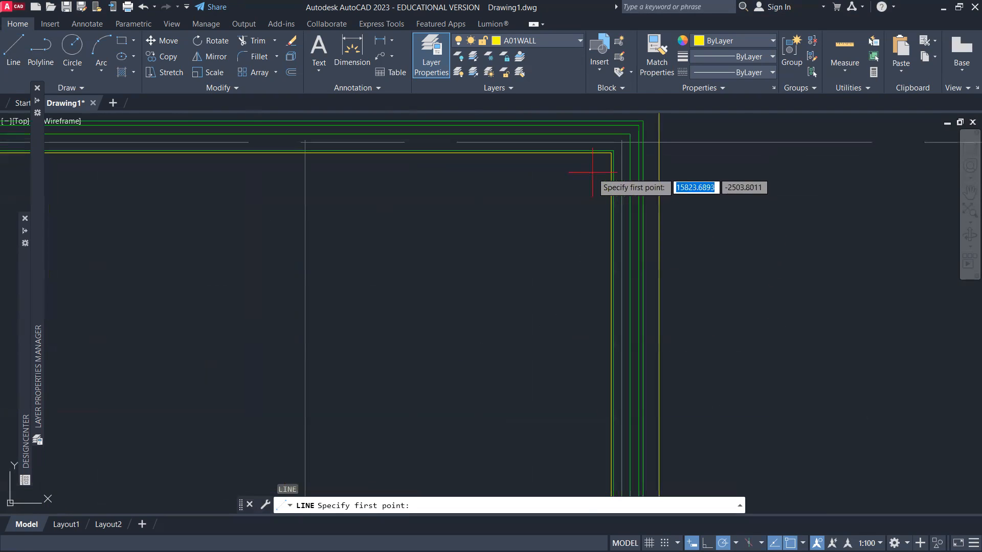
{"action": "left_click", "coordinate": [611, 153]}
{"action": "scroll", "coordinate": [588, 152], "scroll_direction": "down", "scroll_amount": 6}
{"action": "middle_click_drag", "start_coordinate": [574, 150], "coordinate": [604, 231]}
{"action": "left_click", "coordinate": [606, 169]}
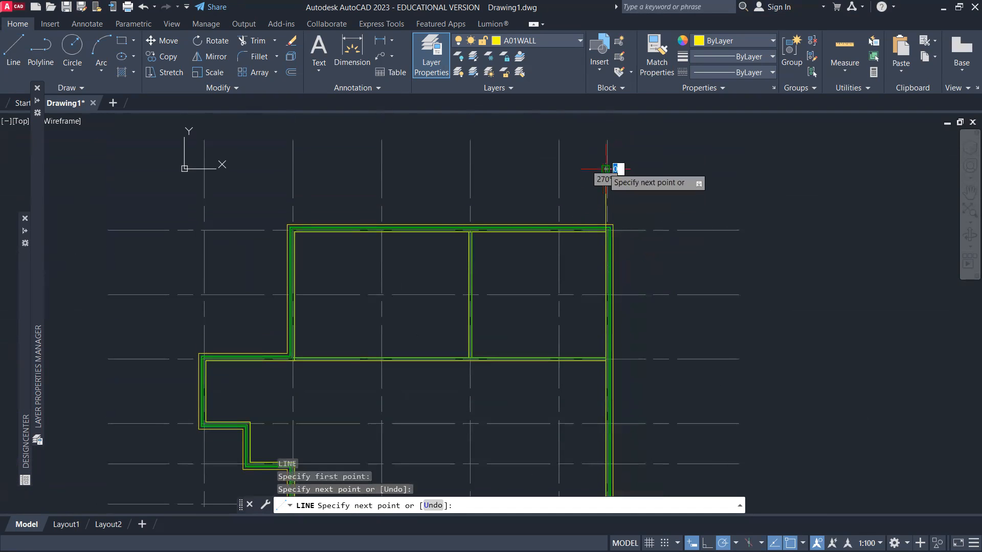
{"action": "key", "text": "Return"}
- Offset the vertical helper line 2167 to the west
{"action": "type", "text": "o"}
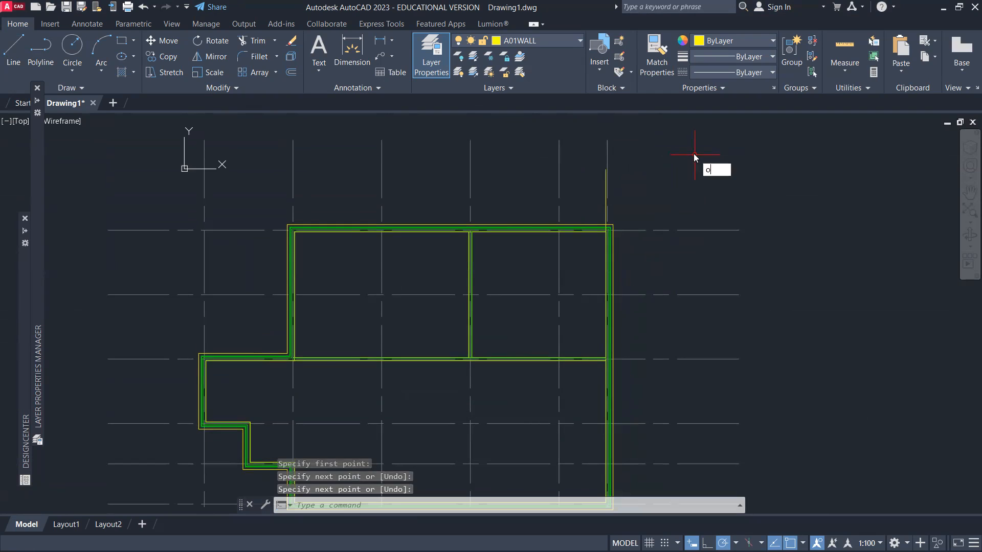
{"action": "key", "text": "Return"}
{"action": "type", "text": "2167"}
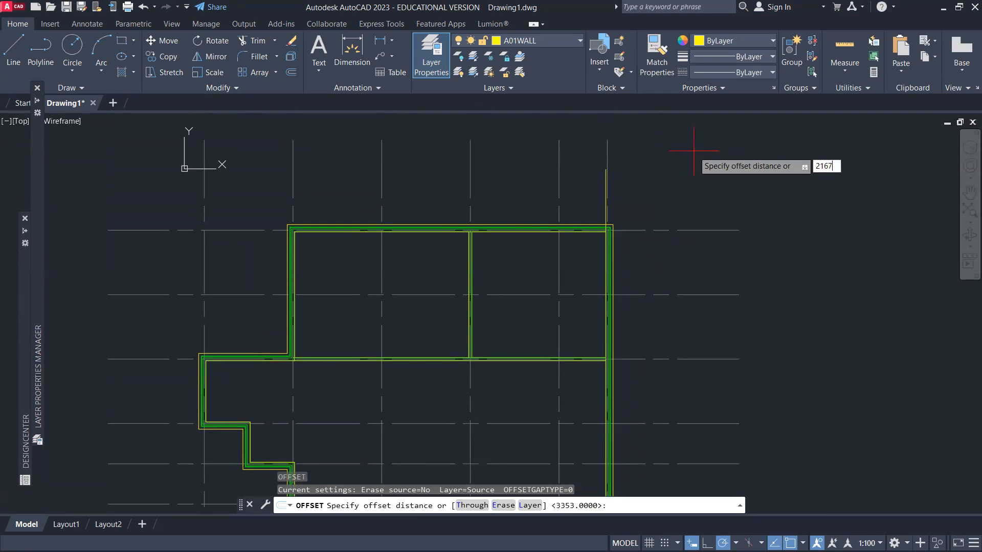
{"action": "key", "text": "Return"}
{"action": "scroll", "coordinate": [598, 187], "scroll_direction": "up", "scroll_amount": 5}
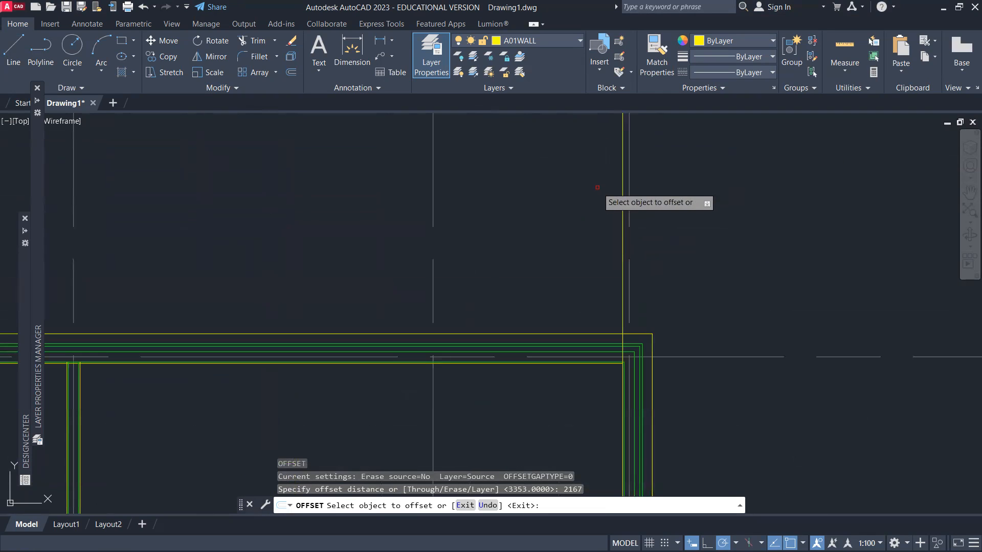
{"action": "left_click", "coordinate": [623, 185]}
{"action": "left_click", "coordinate": [586, 206]}
{"action": "scroll", "coordinate": [585, 207], "scroll_direction": "down", "scroll_amount": 5}
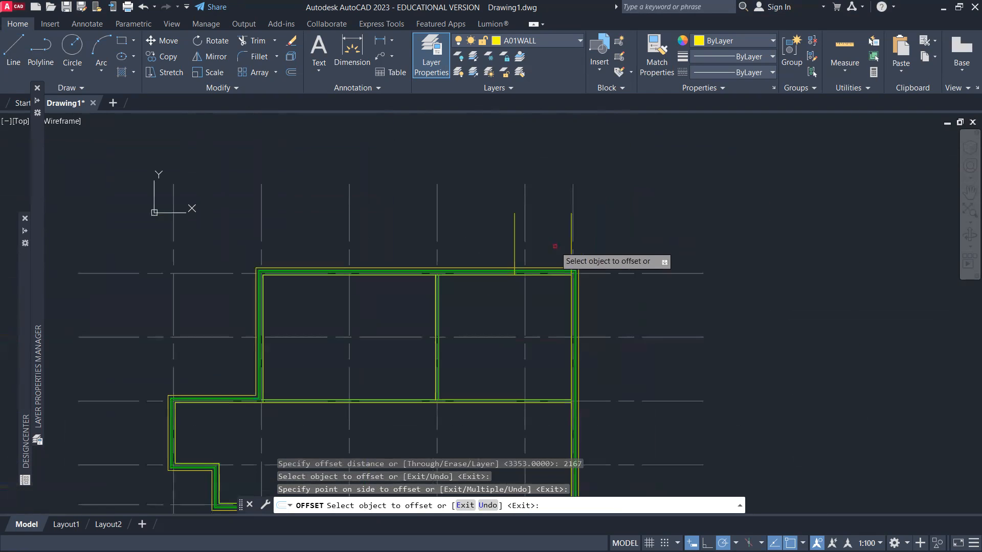
{"action": "key", "text": "Escape"}
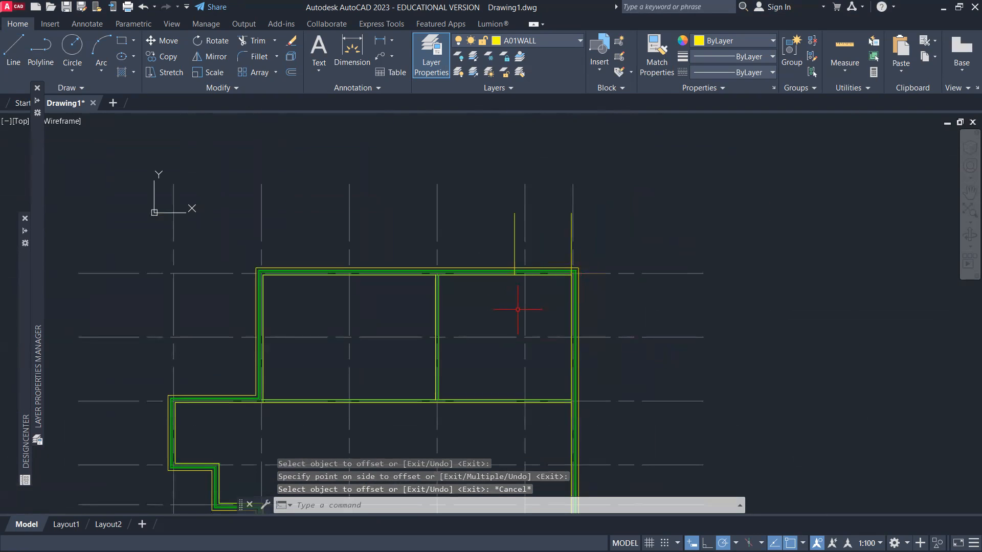
- Draw a vertical INTERIOR_WALL multiline from the offset helper line at the north exterior wall to the interior wall on grid line C
{"action": "type", "text": "ml"}
{"action": "key", "text": "Return"}
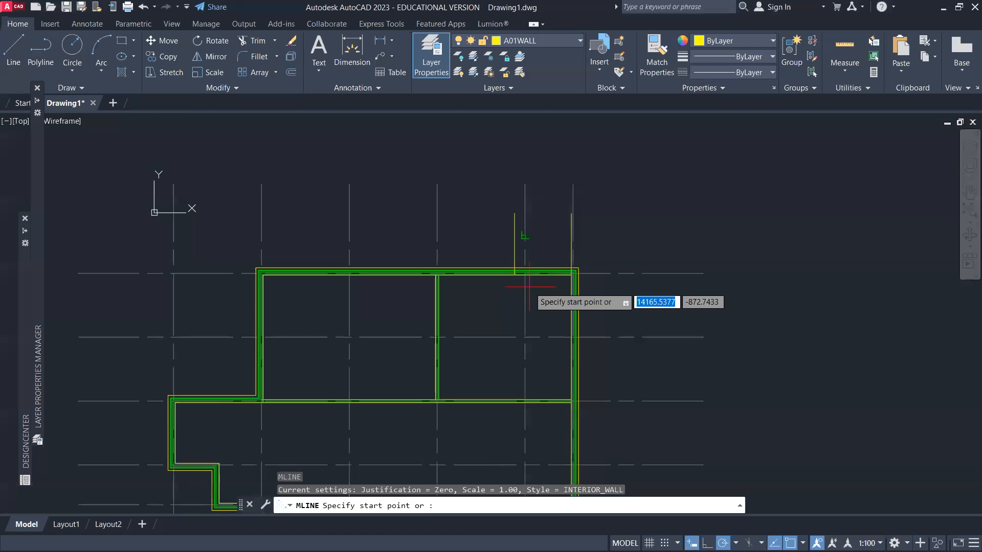
{"action": "scroll", "coordinate": [524, 285], "scroll_direction": "up", "scroll_amount": 5}
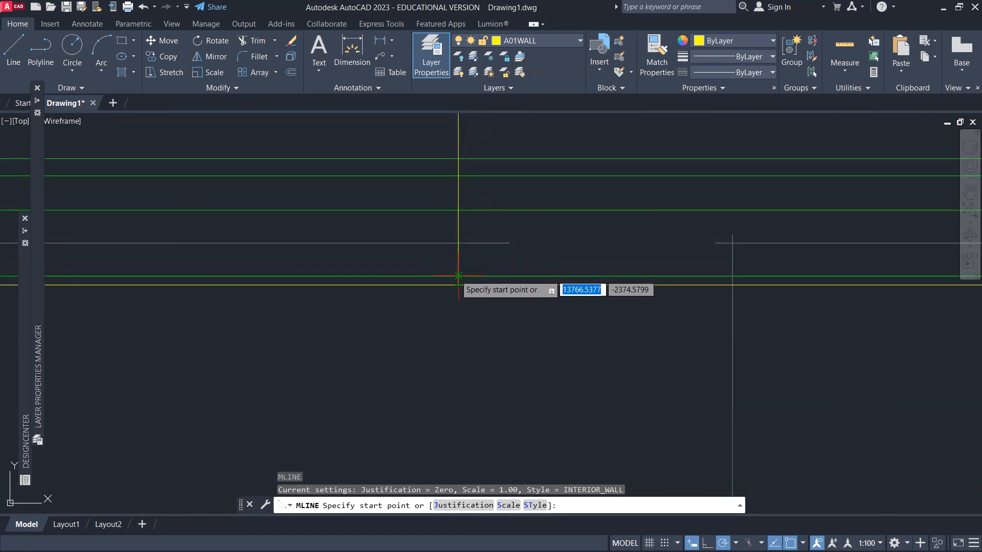
{"action": "left_click", "coordinate": [458, 277]}
{"action": "scroll", "coordinate": [460, 334], "scroll_direction": "down", "scroll_amount": 5}
{"action": "scroll", "coordinate": [460, 334], "scroll_direction": "down", "scroll_amount": 2}
{"action": "scroll", "coordinate": [455, 393], "scroll_direction": "down", "scroll_amount": 1}
{"action": "middle_click_drag", "start_coordinate": [454, 393], "coordinate": [458, 307]}
{"action": "scroll", "coordinate": [455, 348], "scroll_direction": "up", "scroll_amount": 5}
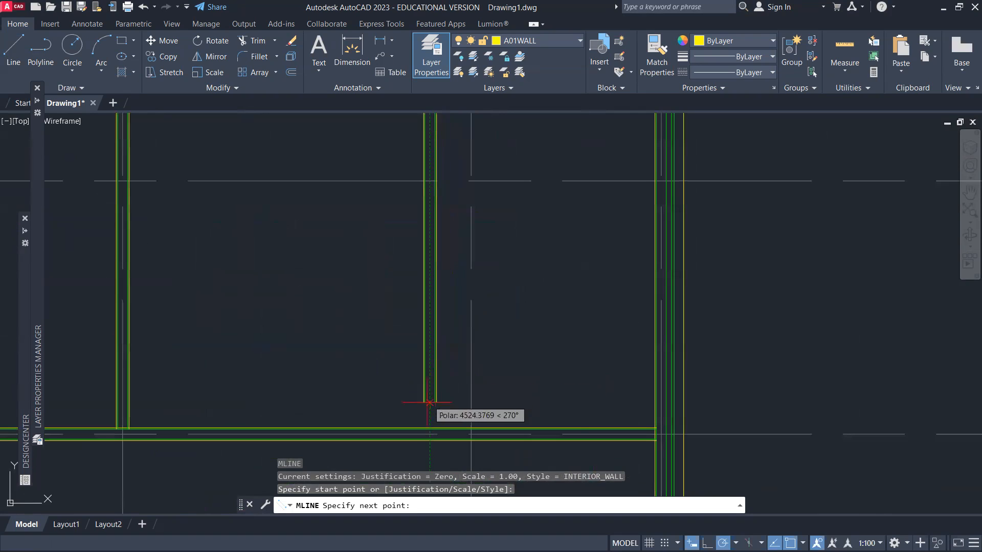
{"action": "scroll", "coordinate": [416, 429], "scroll_direction": "up", "scroll_amount": 1}
{"action": "scroll", "coordinate": [445, 428], "scroll_direction": "up", "scroll_amount": 1}
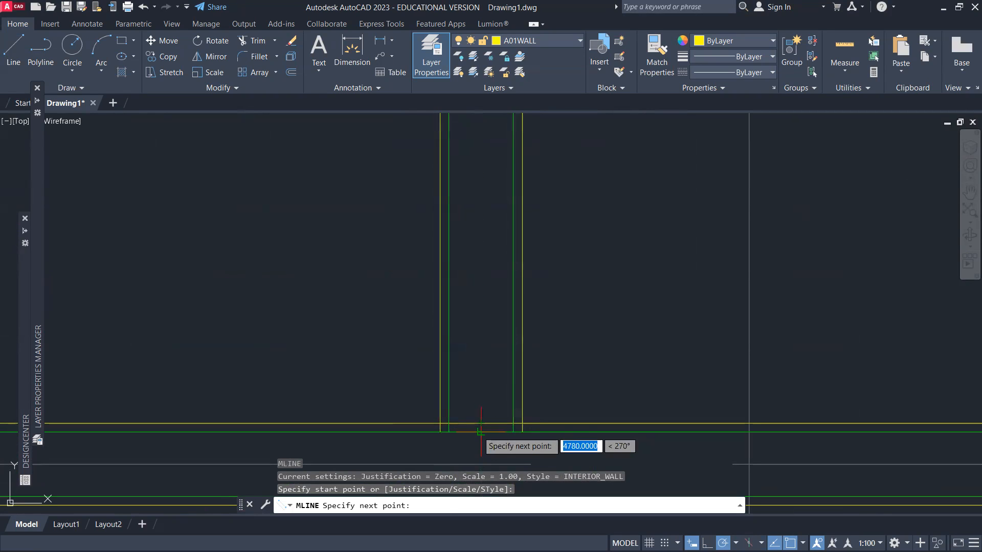
{"action": "left_click", "coordinate": [481, 433]}
{"action": "key", "text": "Return"}
{"action": "scroll", "coordinate": [576, 393], "scroll_direction": "down", "scroll_amount": 4}
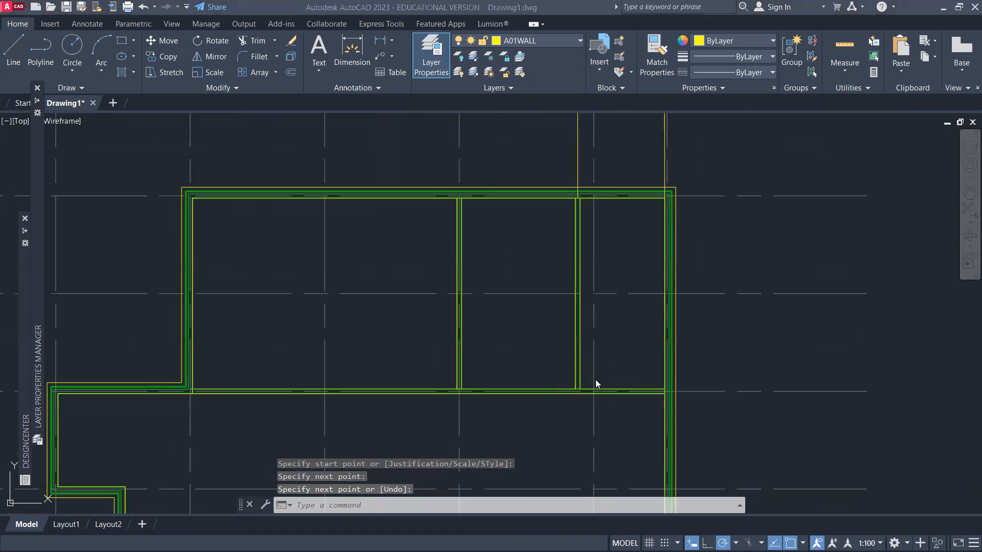
- Check the washroom wall in Acrobat, return to AutoCAD and draw an INTERIOR_WALL multiline along grid line B from the new interior wall to the east exterior wall
{"action": "key", "text": "alt+Tab"}
{"action": "scroll", "coordinate": [628, 365], "scroll_direction": "down", "scroll_amount": 3}
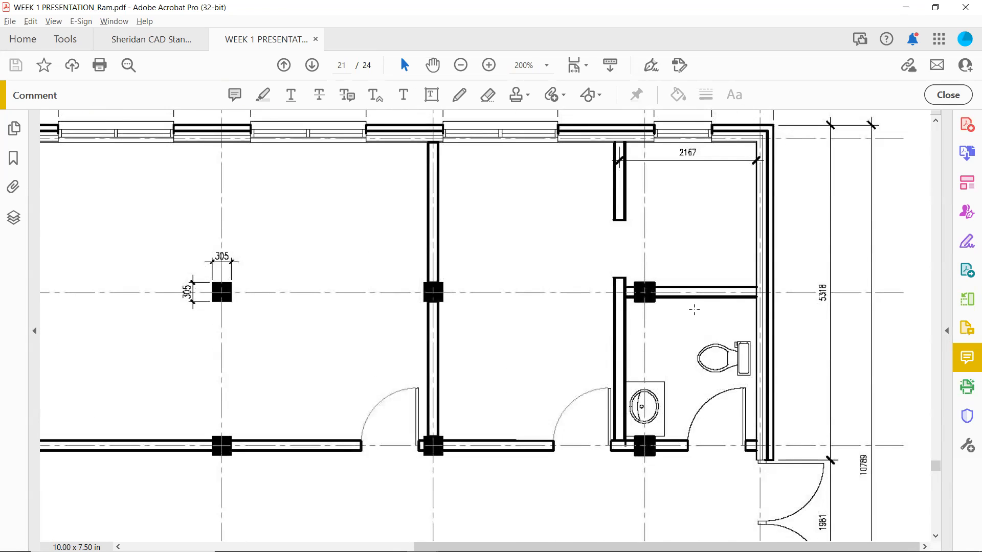
{"action": "key", "text": "alt+Tab"}
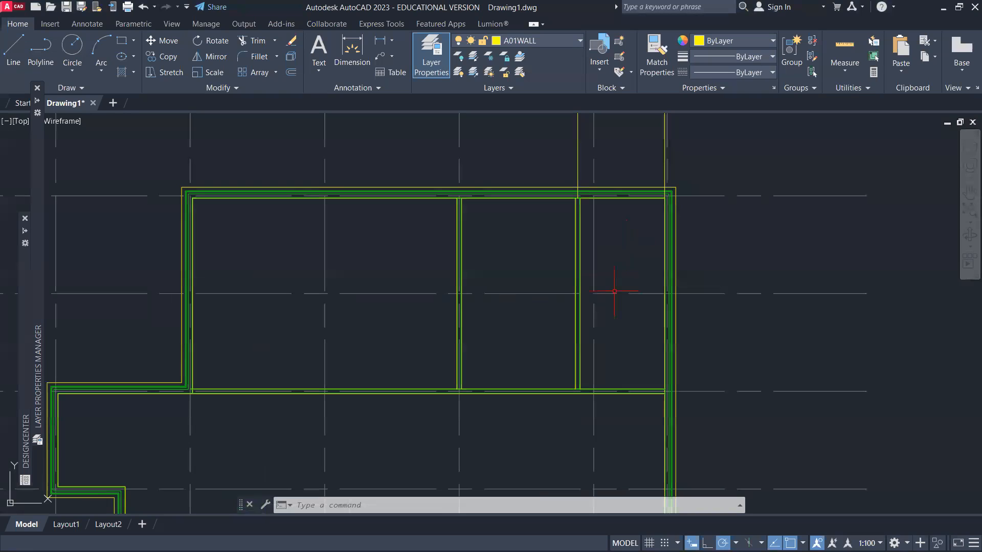
{"action": "type", "text": "ml"}
{"action": "key", "text": "Return"}
{"action": "scroll", "coordinate": [588, 294], "scroll_direction": "up", "scroll_amount": 5}
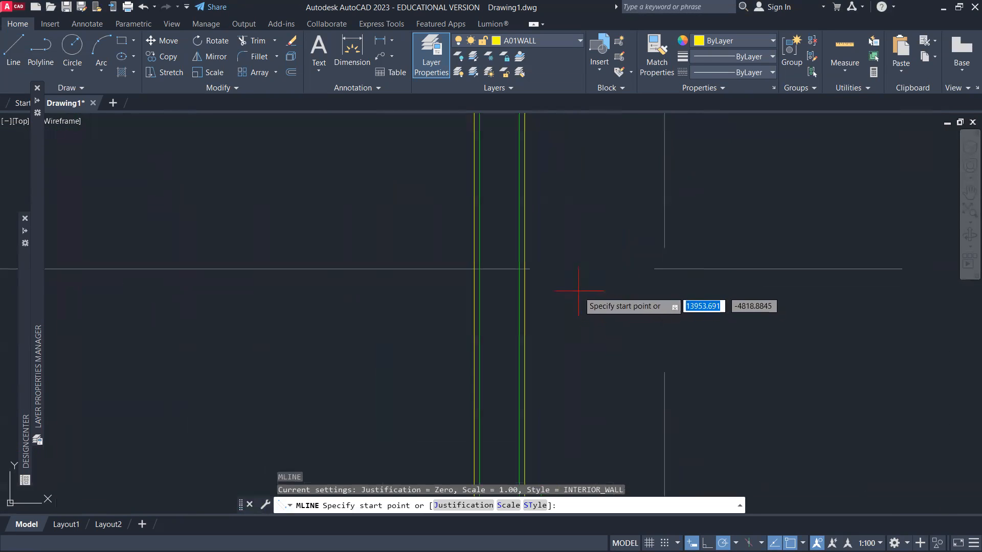
{"action": "scroll", "coordinate": [523, 267], "scroll_direction": "up", "scroll_amount": 5}
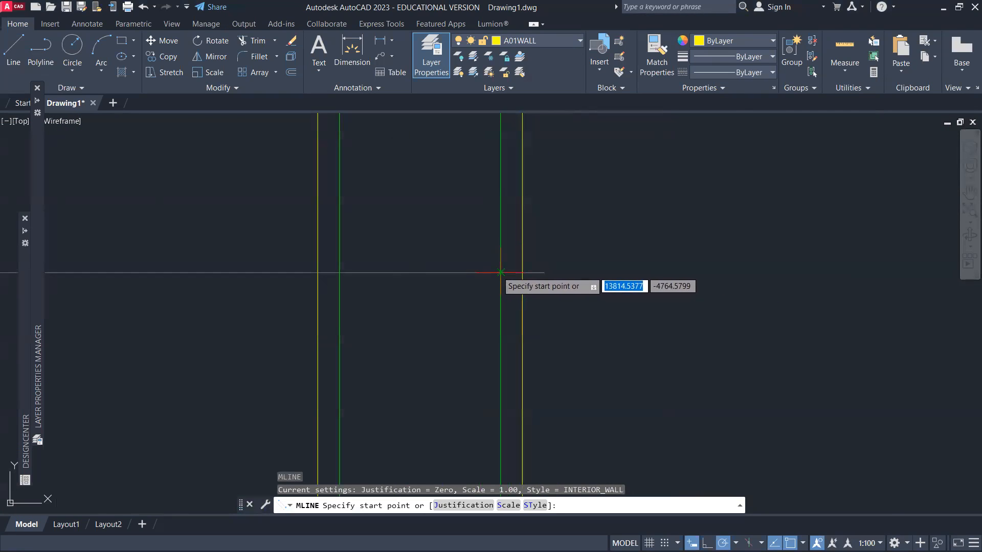
{"action": "left_click", "coordinate": [501, 272]}
{"action": "scroll", "coordinate": [618, 252], "scroll_direction": "down", "scroll_amount": 10}
{"action": "mouse_move", "coordinate": [686, 255]}
{"action": "middle_mouse_down"}
{"action": "mouse_move", "coordinate": [699, 261]}
{"action": "mouse_move", "coordinate": [673, 264]}
{"action": "middle_mouse_up"}
{"action": "scroll", "coordinate": [716, 281], "scroll_direction": "up", "scroll_amount": 10}
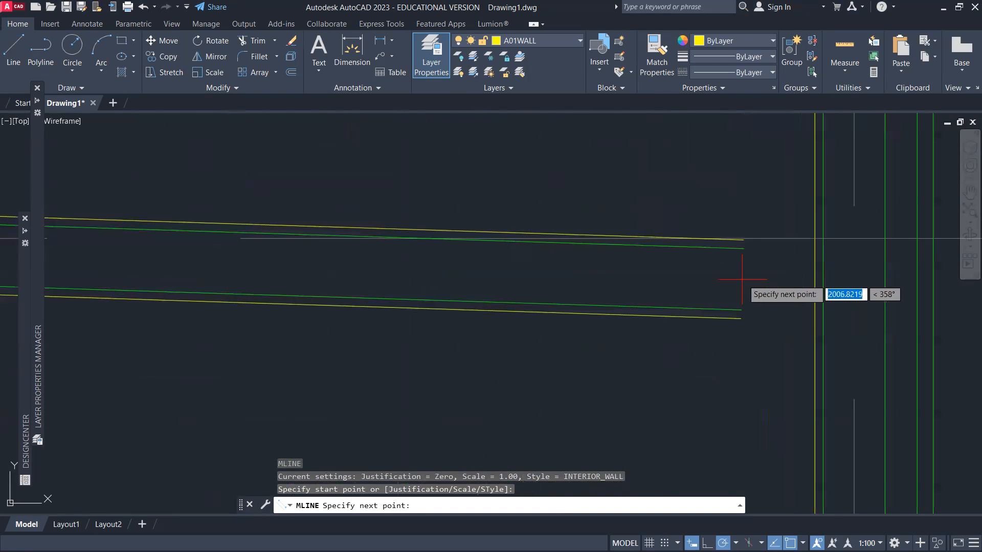
{"action": "left_click", "coordinate": [822, 238]}
{"action": "key", "text": "Return"}
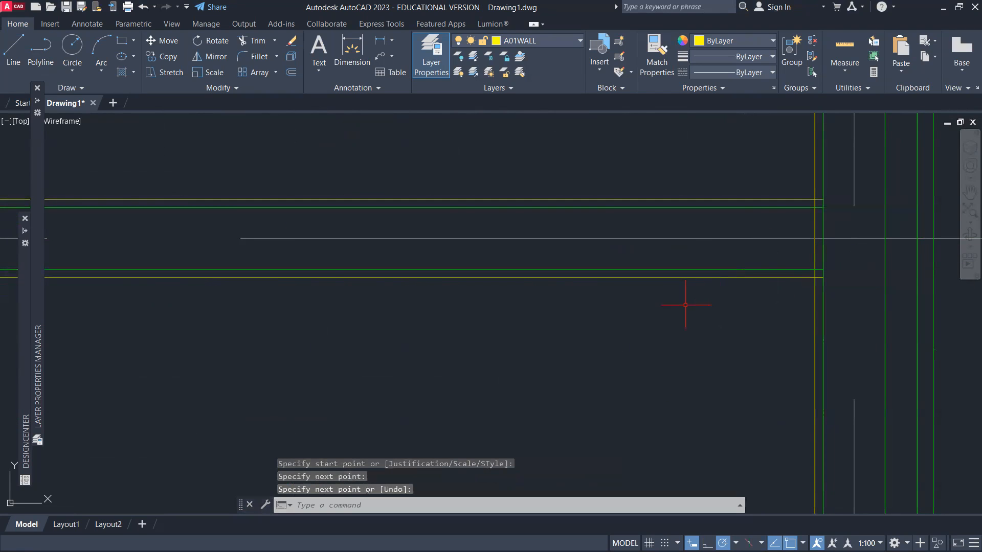
- Switch to Acrobat, examine the interior wall layout along grid lines A to F on page 21, and return to AutoCAD
{"action": "key", "text": "alt+Tab"}
{"action": "scroll", "coordinate": [588, 353], "scroll_direction": "down", "scroll_amount": 4}
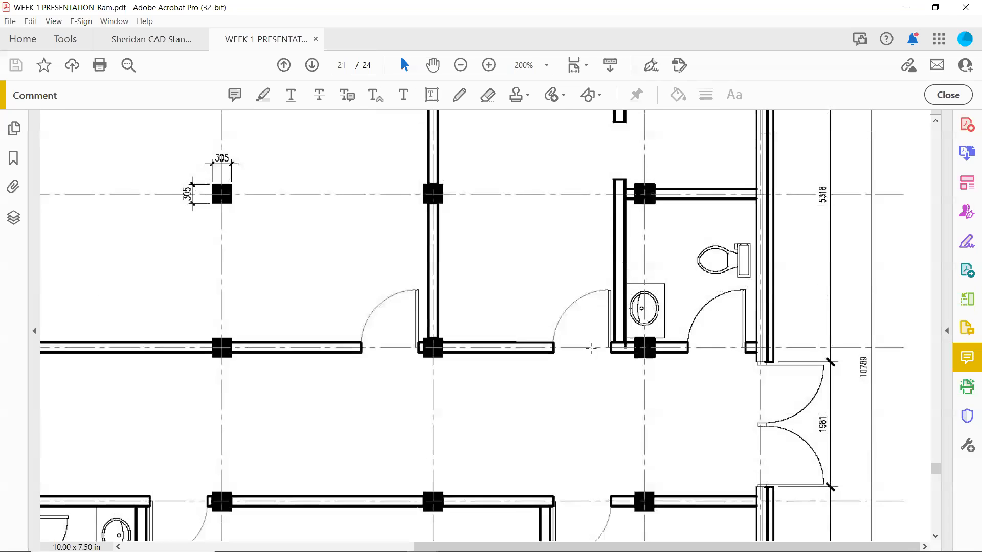
{"action": "scroll", "coordinate": [578, 363], "scroll_direction": "down", "scroll_amount": 2}
{"action": "scroll", "coordinate": [390, 406], "scroll_direction": "left", "scroll_amount": 5, "text": "shift"}
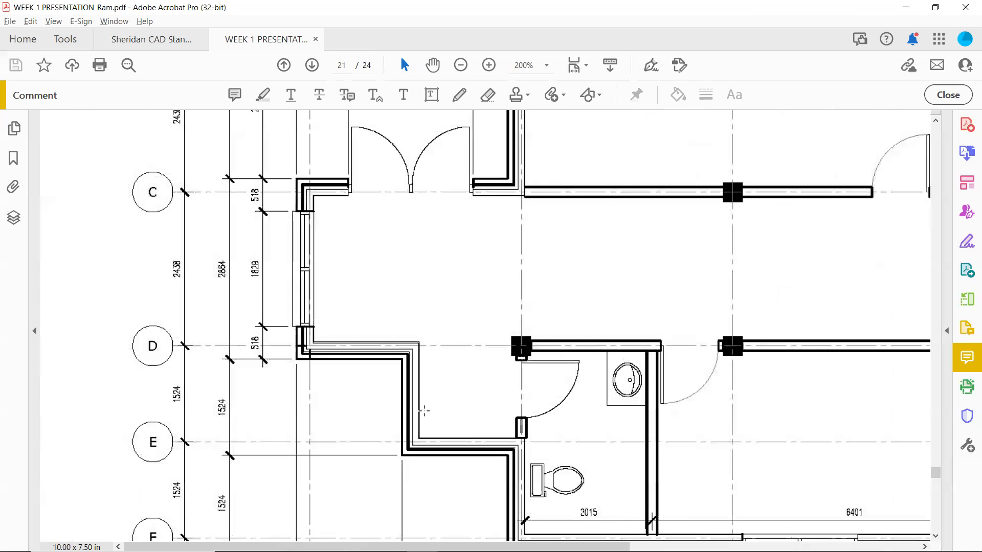
{"action": "scroll", "coordinate": [563, 392], "scroll_direction": "right", "scroll_amount": 2, "text": "shift"}
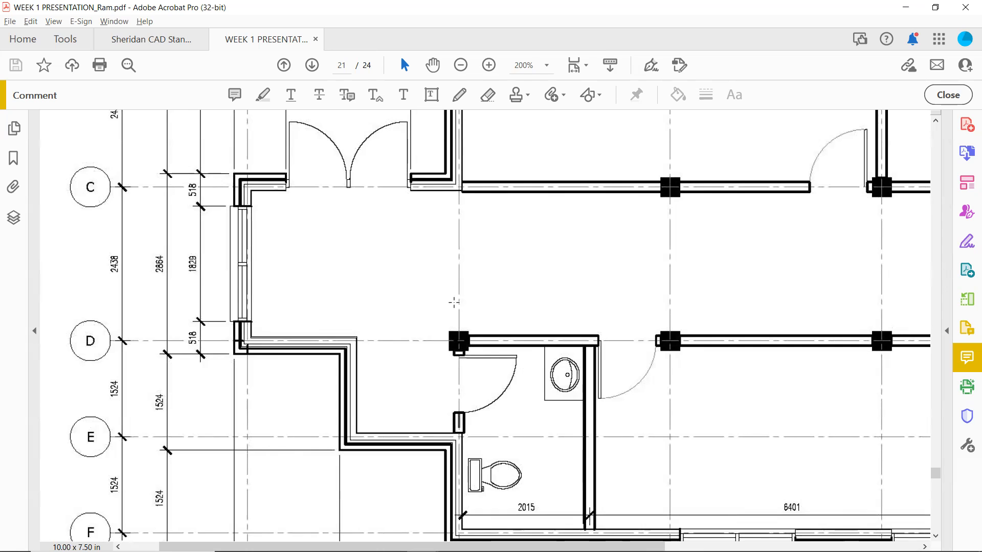
{"action": "scroll", "coordinate": [454, 303], "scroll_direction": "up", "scroll_amount": 6}
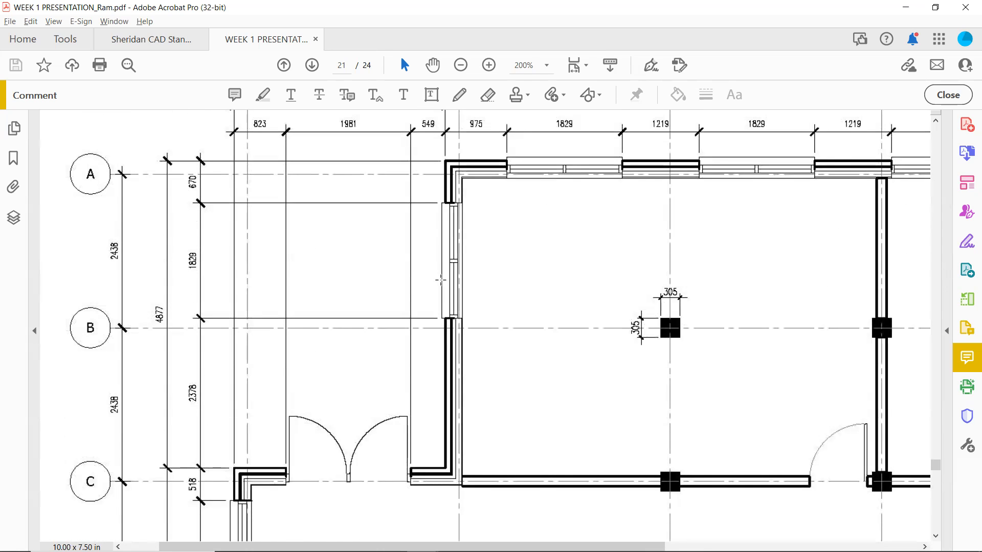
{"action": "scroll", "coordinate": [440, 280], "scroll_direction": "up", "scroll_amount": 3}
{"action": "scroll", "coordinate": [477, 377], "scroll_direction": "down", "scroll_amount": 5}
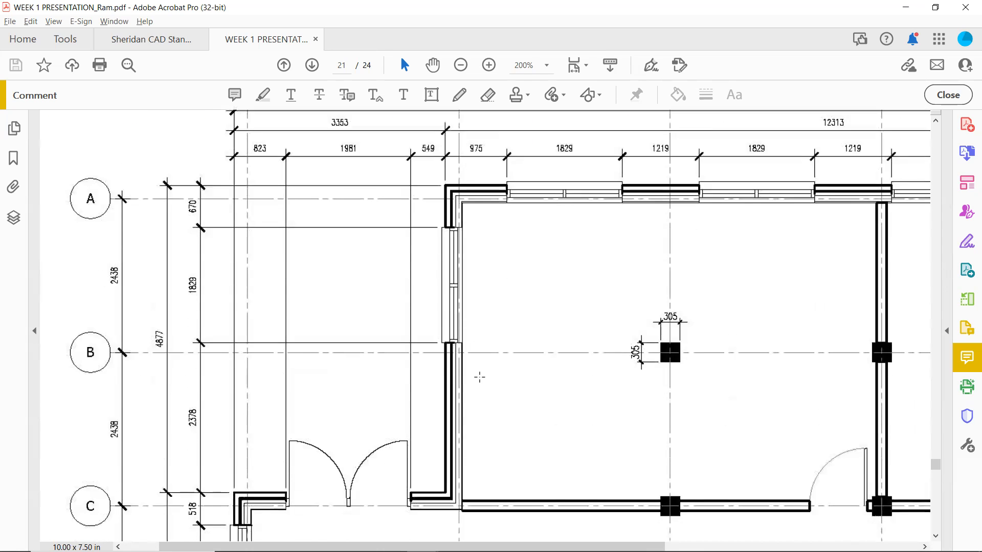
{"action": "key", "text": "alt+Tab"}
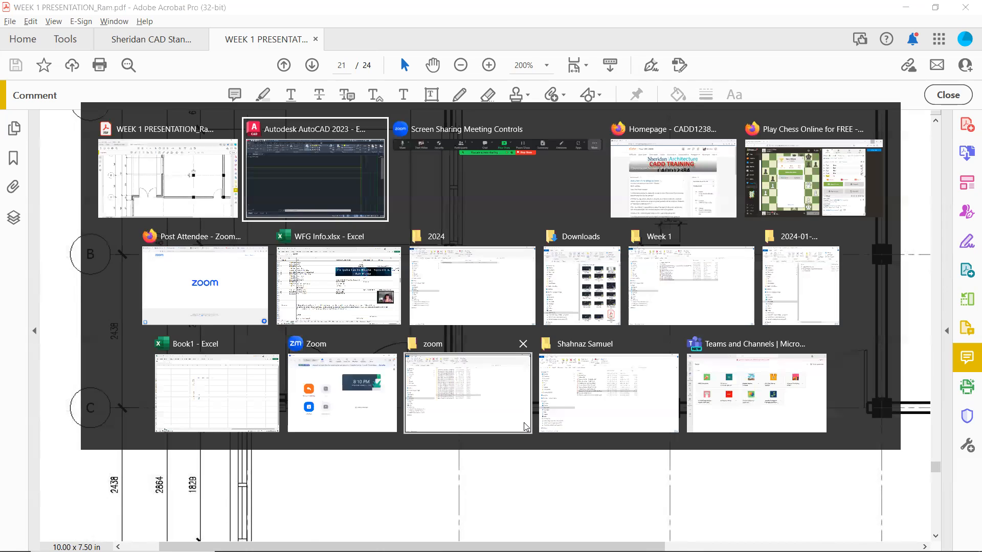
- Draw a horizontal INTERIOR_WALL multiline along grid line D, from grid line 2 to the inner side of the east exterior wall
{"action": "scroll", "coordinate": [443, 392], "scroll_direction": "down", "scroll_amount": 6}
{"action": "mouse_move", "coordinate": [379, 425]}
{"action": "middle_mouse_down"}
{"action": "mouse_move", "coordinate": [533, 268]}
{"action": "mouse_move", "coordinate": [682, 177]}
{"action": "middle_mouse_up"}
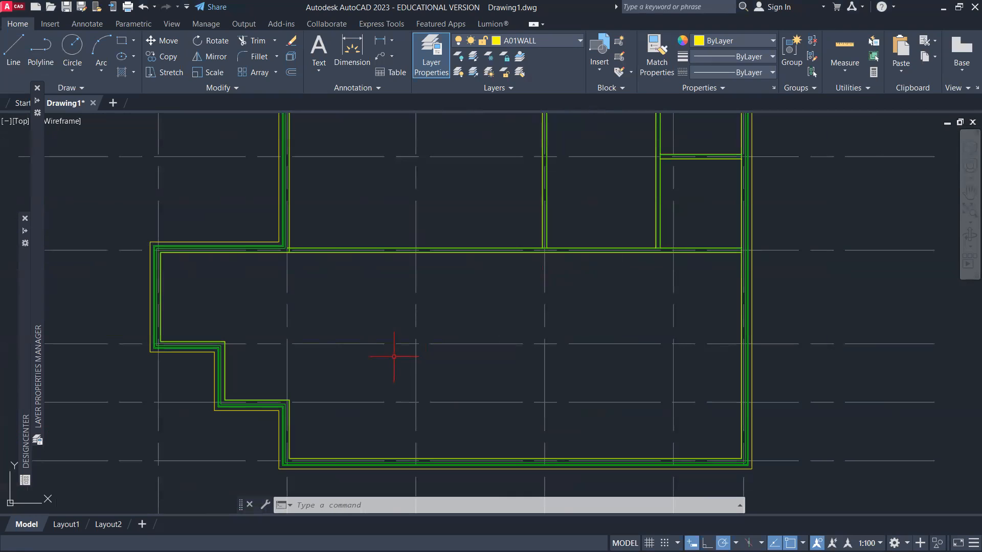
{"action": "type", "text": "ml"}
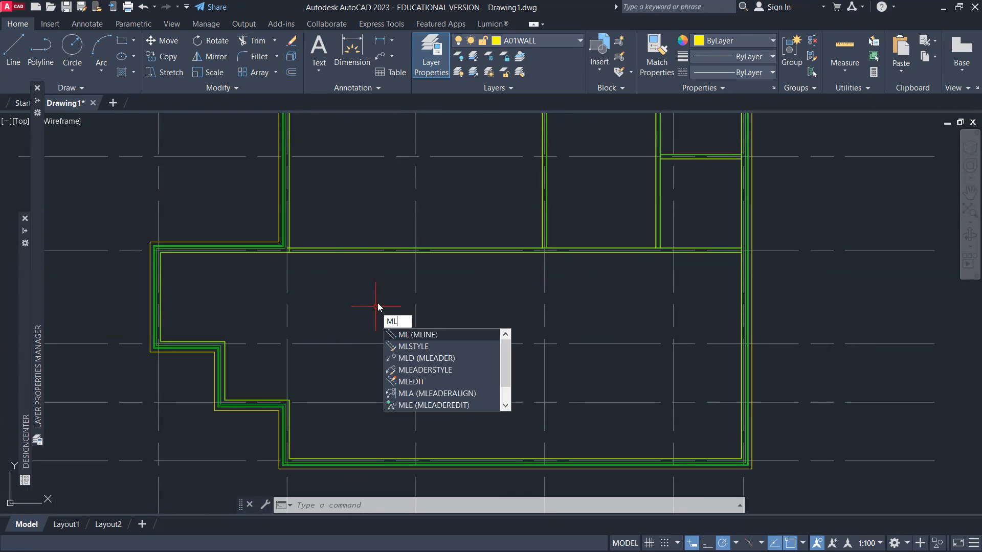
{"action": "key", "text": "Return"}
{"action": "left_click", "coordinate": [287, 343]}
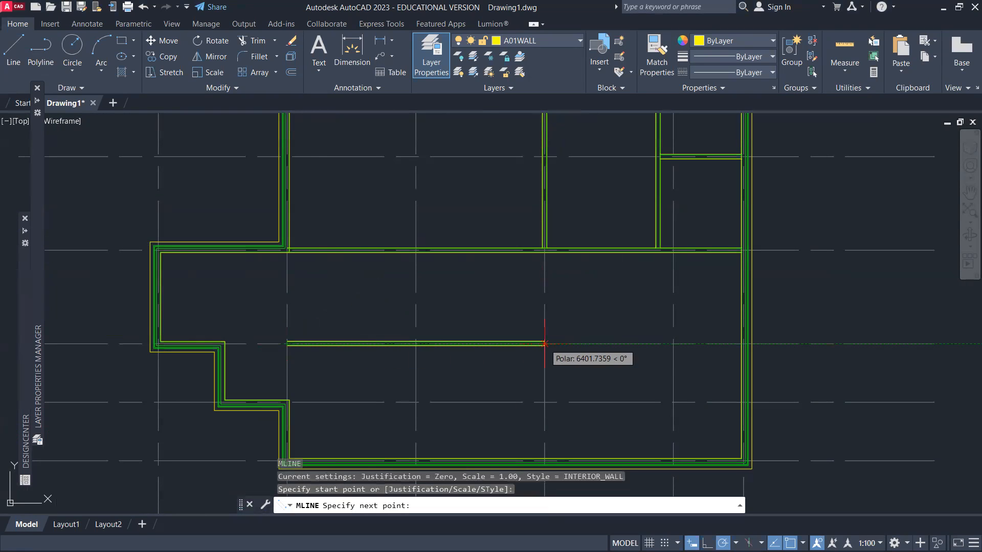
{"action": "scroll", "coordinate": [746, 343], "scroll_direction": "up", "scroll_amount": 3}
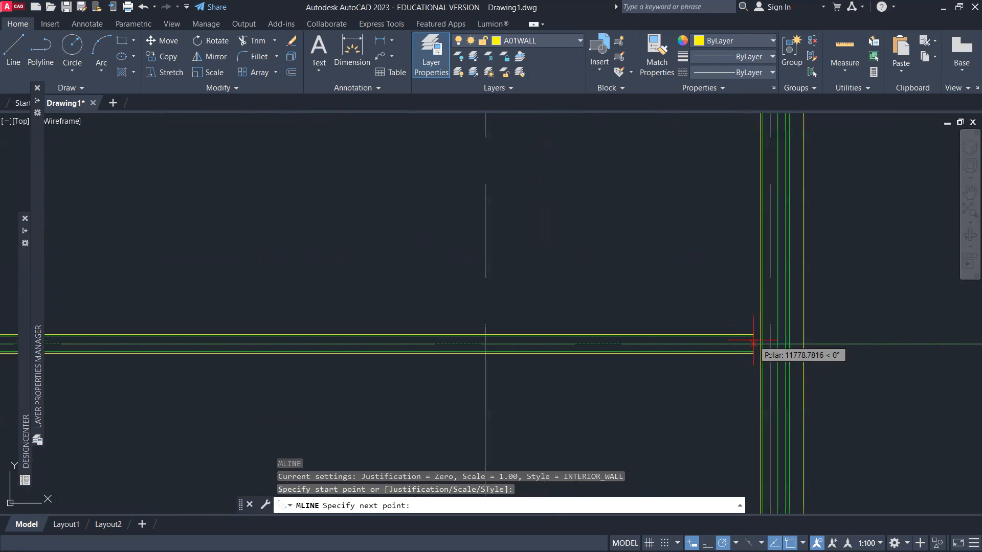
{"action": "scroll", "coordinate": [762, 344], "scroll_direction": "up", "scroll_amount": 5}
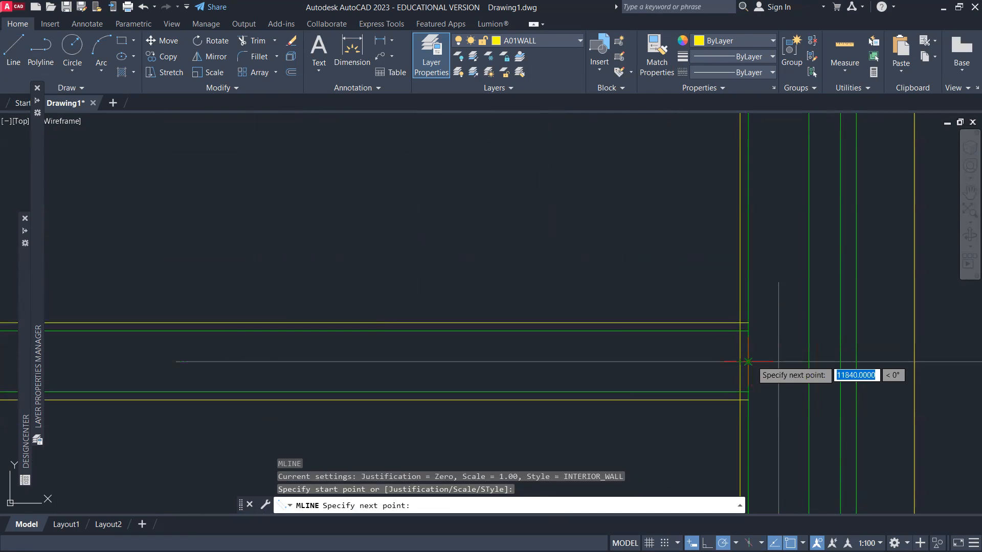
{"action": "left_click", "coordinate": [748, 362]}
{"action": "key", "text": "Return"}
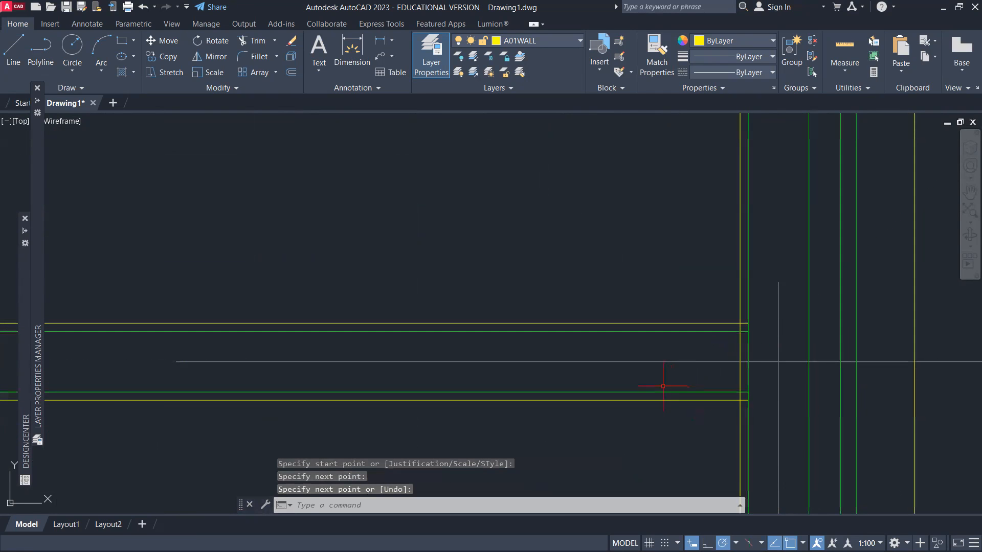
- Check the dimensions of the southwest washroom wall between grid lines D and F in Acrobat, and return to the AutoCAD plan
{"action": "key", "text": "alt+Tab"}
{"action": "scroll", "coordinate": [619, 372], "scroll_direction": "down", "scroll_amount": 4}
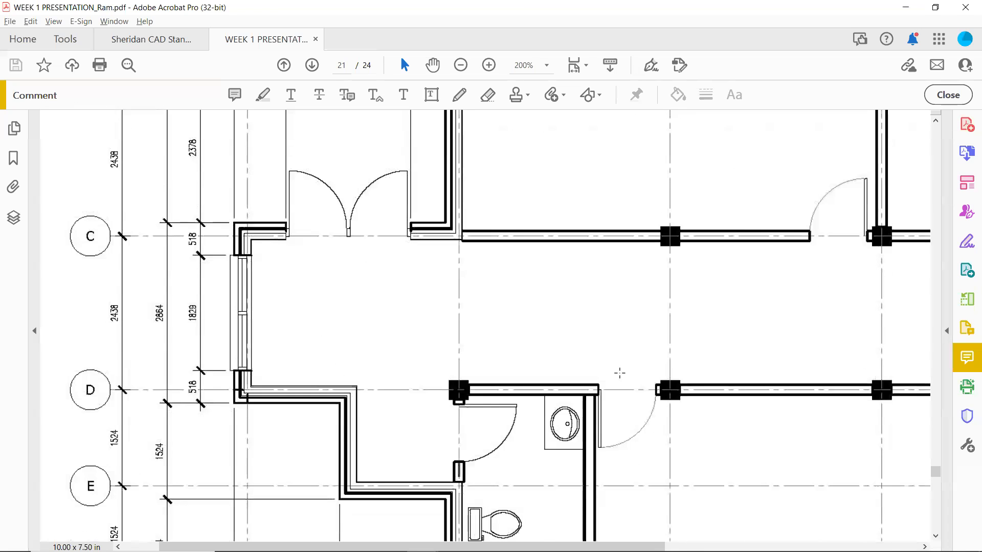
{"action": "scroll", "coordinate": [619, 372], "scroll_direction": "down", "scroll_amount": 2}
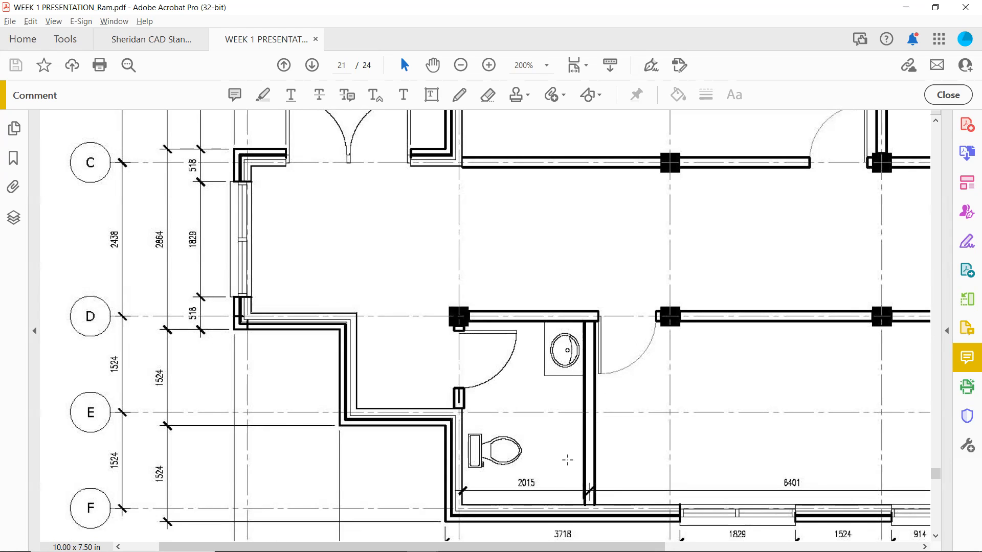
{"action": "key", "text": "alt+Tab"}
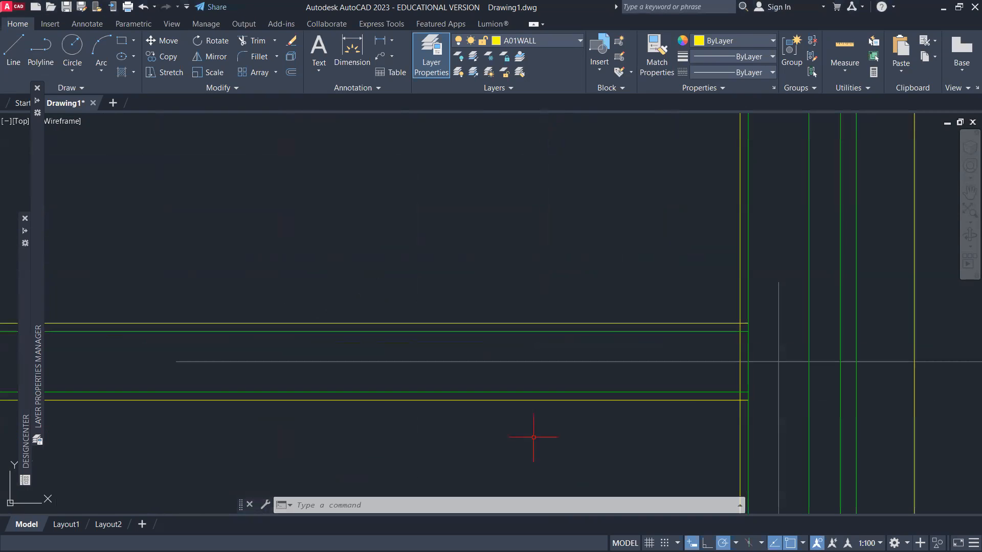
{"action": "scroll", "coordinate": [464, 434], "scroll_direction": "down", "scroll_amount": 6}
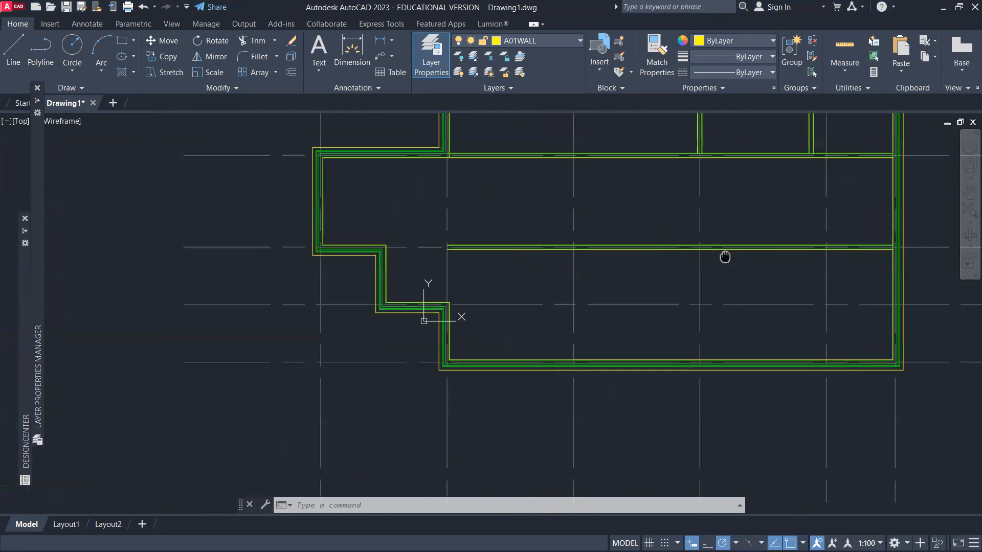
{"action": "scroll", "coordinate": [464, 328], "scroll_direction": "up", "scroll_amount": 4}
{"action": "middle_click_drag", "start_coordinate": [471, 288], "coordinate": [469, 356]}
{"action": "type", "text": "l"}
{"action": "key", "text": "Return"}
{"action": "type", "text": "n"}
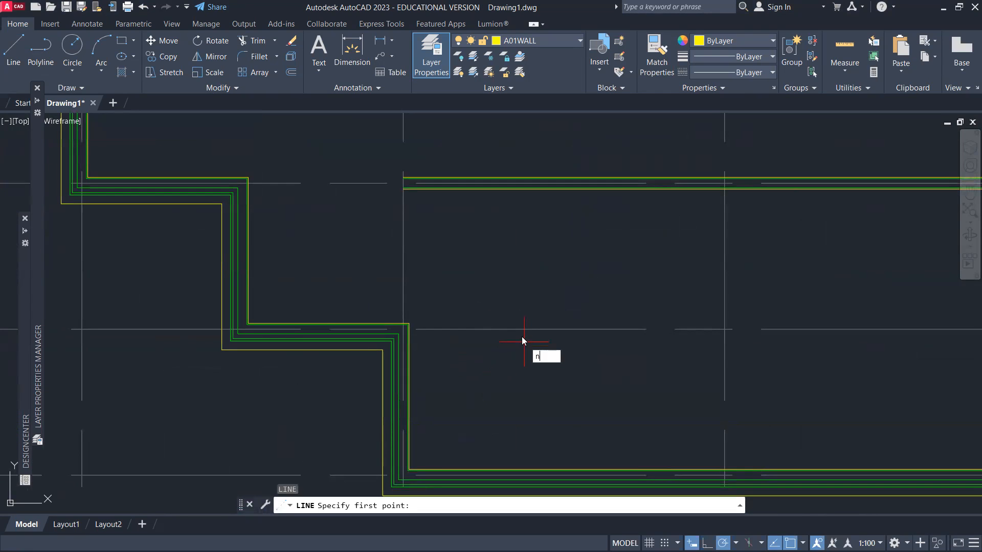
{"action": "key", "text": "Escape"}
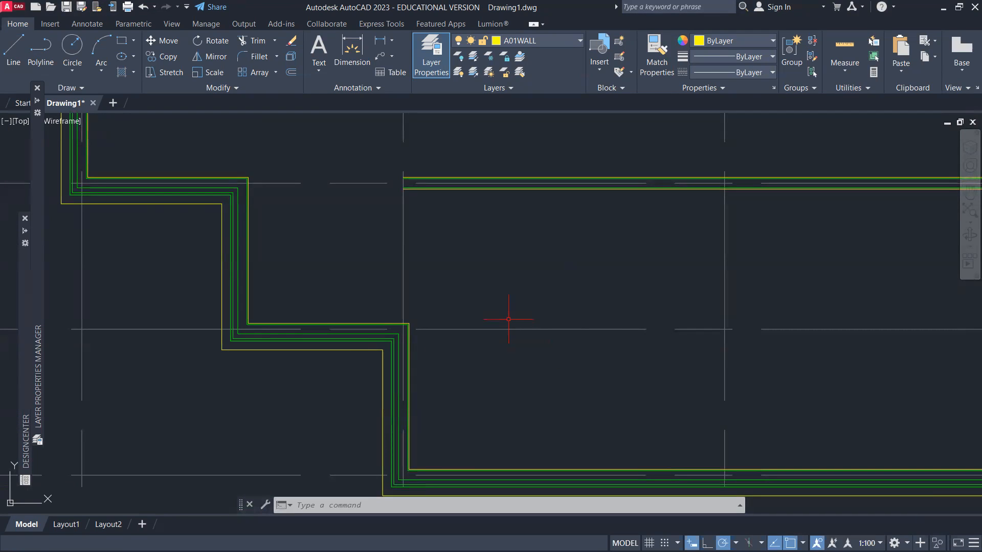
- Draw a vertical helper line from the inner exterior-wall corner at grid lines 2 and E up past the grid line D wall
{"action": "type", "text": "l"}
{"action": "key", "text": "Return"}
{"action": "scroll", "coordinate": [402, 323], "scroll_direction": "up", "scroll_amount": 4}
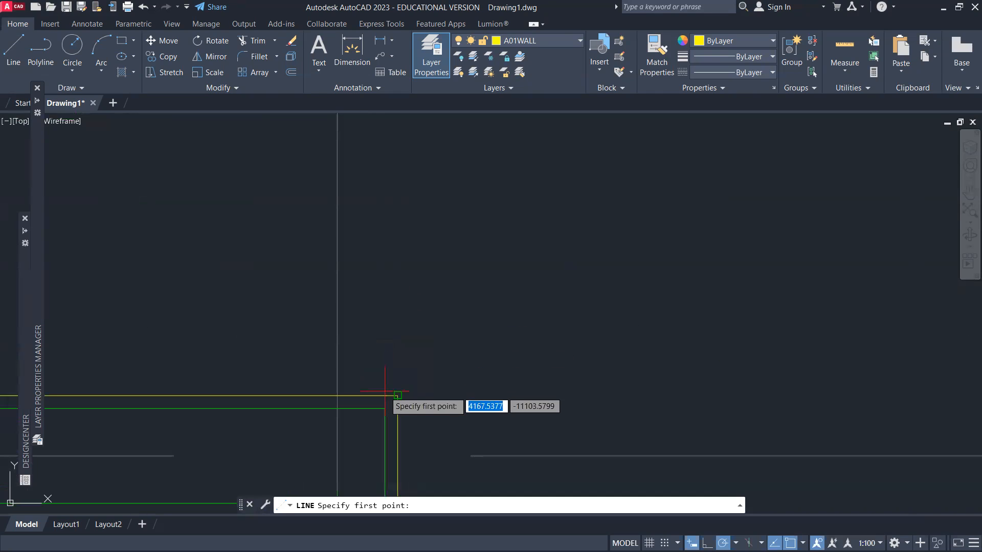
{"action": "left_click", "coordinate": [398, 395]}
{"action": "scroll", "coordinate": [401, 358], "scroll_direction": "up", "scroll_amount": 4}
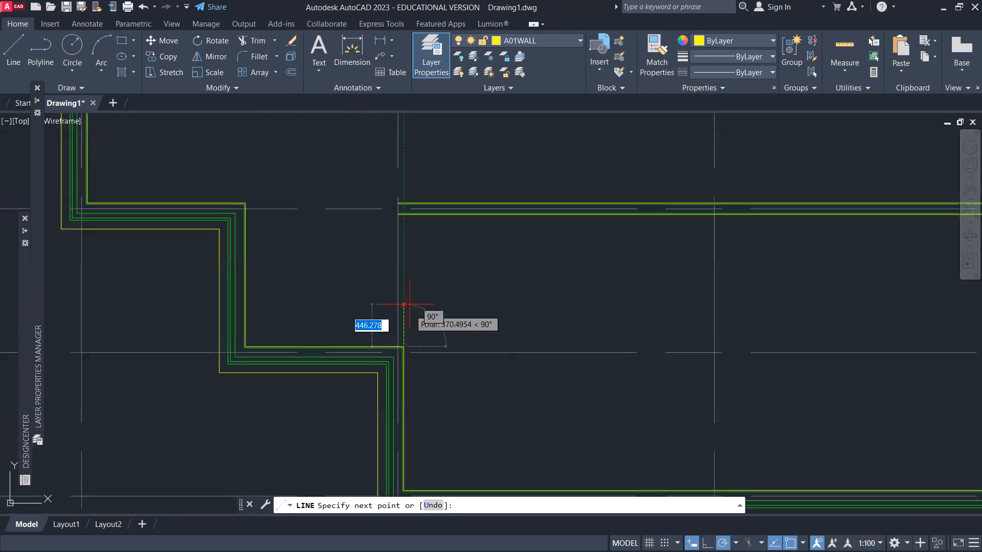
{"action": "left_click", "coordinate": [404, 160]}
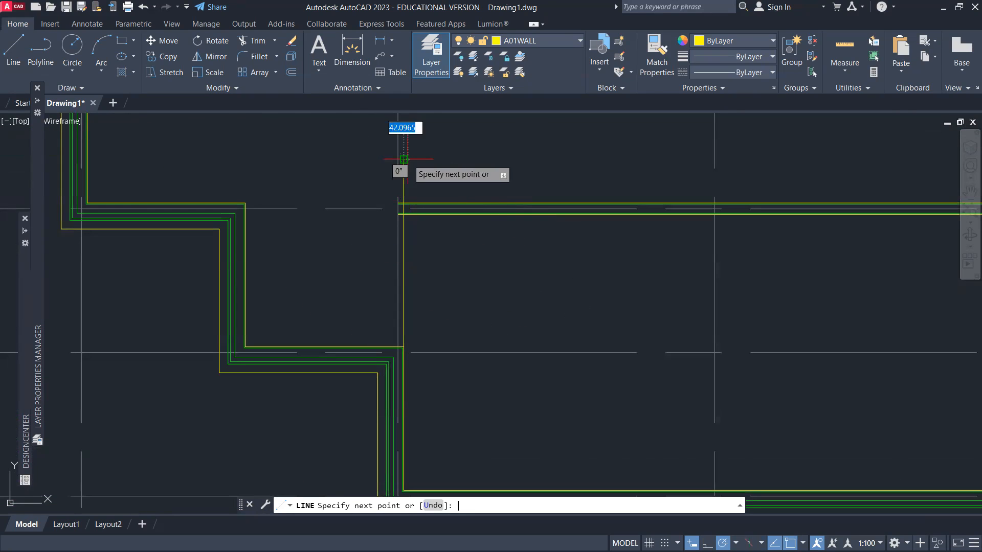
{"action": "key", "text": "Escape"}
- Check the washroom width in Acrobat, return to AutoCAD and offset the vertical helper line 2015 mm to the east
{"action": "key", "text": "alt+Tab"}
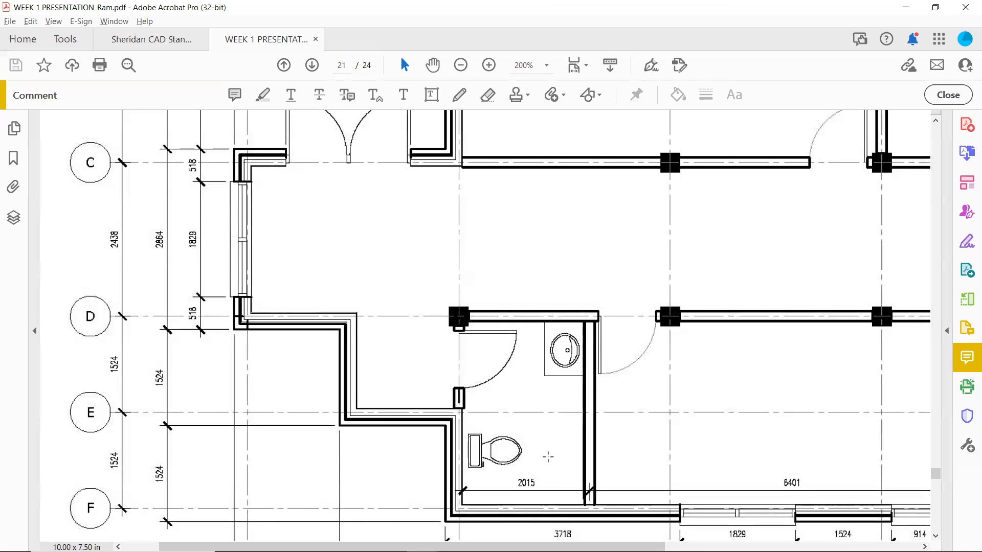
{"action": "key", "text": "alt+Tab"}
{"action": "type", "text": "o"}
{"action": "key", "text": "Return"}
{"action": "type", "text": "2015"}
{"action": "key", "text": "Return"}
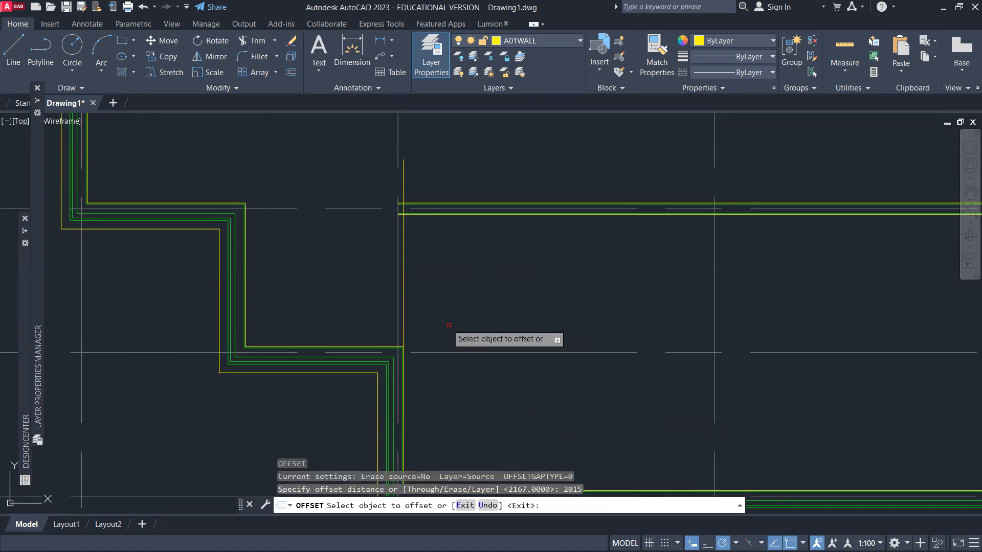
{"action": "left_click", "coordinate": [403, 291]}
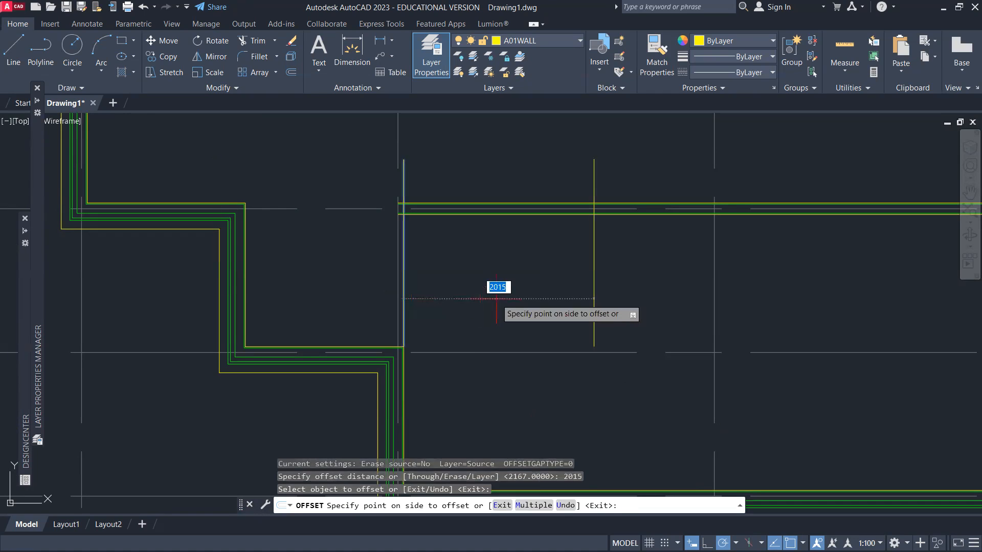
{"action": "left_click", "coordinate": [496, 285]}
{"action": "scroll", "coordinate": [636, 391], "scroll_direction": "down", "scroll_amount": 2}
{"action": "key", "text": "Escape"}
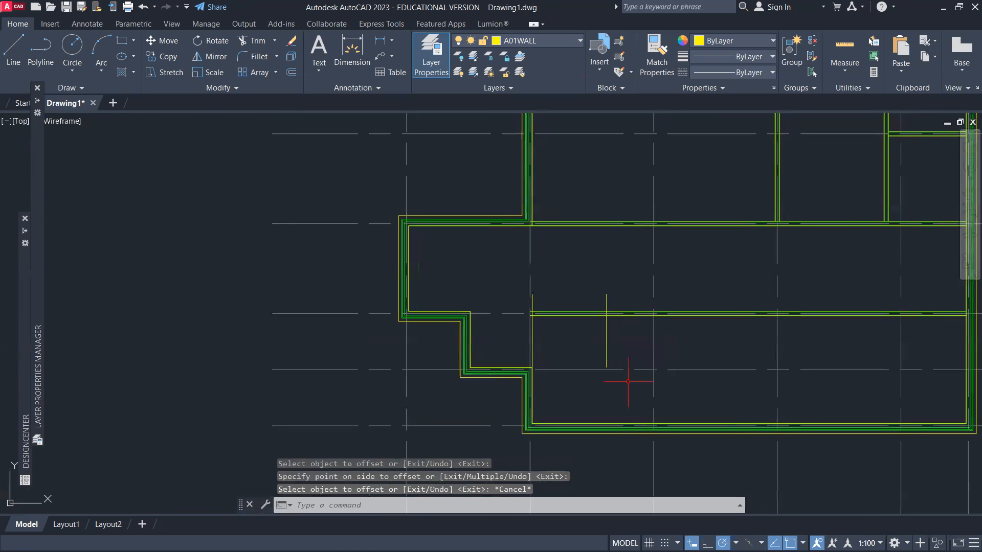
- Draw a vertical INTERIOR_WALL multiline along the offset helper line, from the grid line D wall down to the inner side of the south exterior wall
{"action": "scroll", "coordinate": [629, 376], "scroll_direction": "up", "scroll_amount": 4}
{"action": "scroll", "coordinate": [604, 379], "scroll_direction": "up", "scroll_amount": 5}
{"action": "type", "text": "ml"}
{"action": "key", "text": "Return"}
{"action": "scroll", "coordinate": [639, 327], "scroll_direction": "up", "scroll_amount": 3}
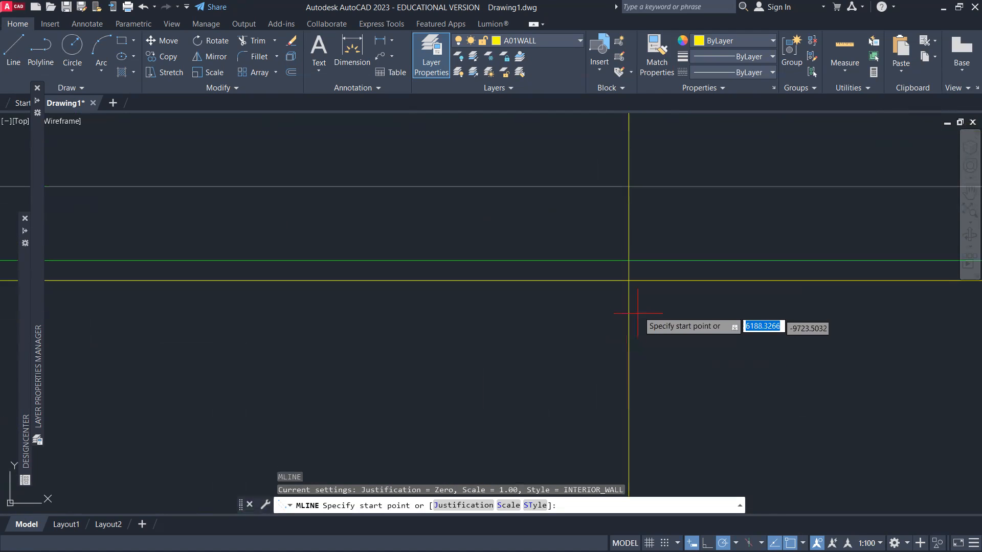
{"action": "left_click", "coordinate": [629, 261]}
{"action": "scroll", "coordinate": [625, 317], "scroll_direction": "down", "scroll_amount": 5}
{"action": "middle_click_drag", "start_coordinate": [616, 317], "coordinate": [606, 350]}
{"action": "scroll", "coordinate": [606, 307], "scroll_direction": "up", "scroll_amount": 4}
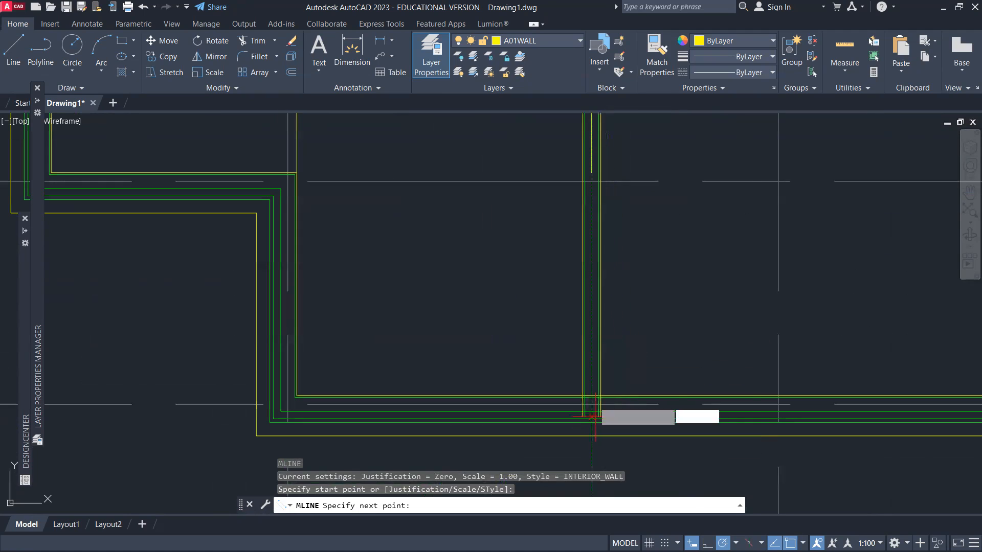
{"action": "scroll", "coordinate": [592, 388], "scroll_direction": "up", "scroll_amount": 5}
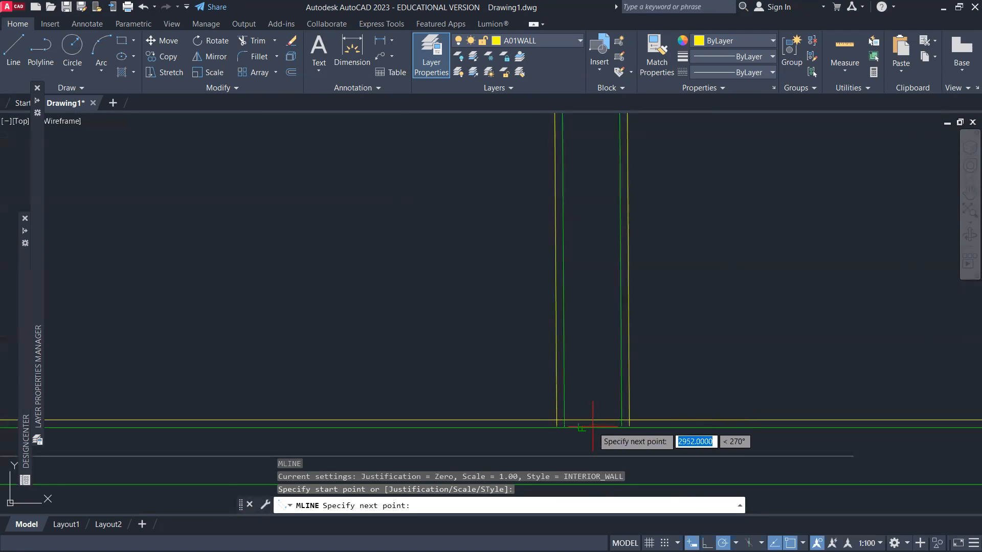
{"action": "middle_click_drag", "start_coordinate": [597, 428], "coordinate": [584, 427]}
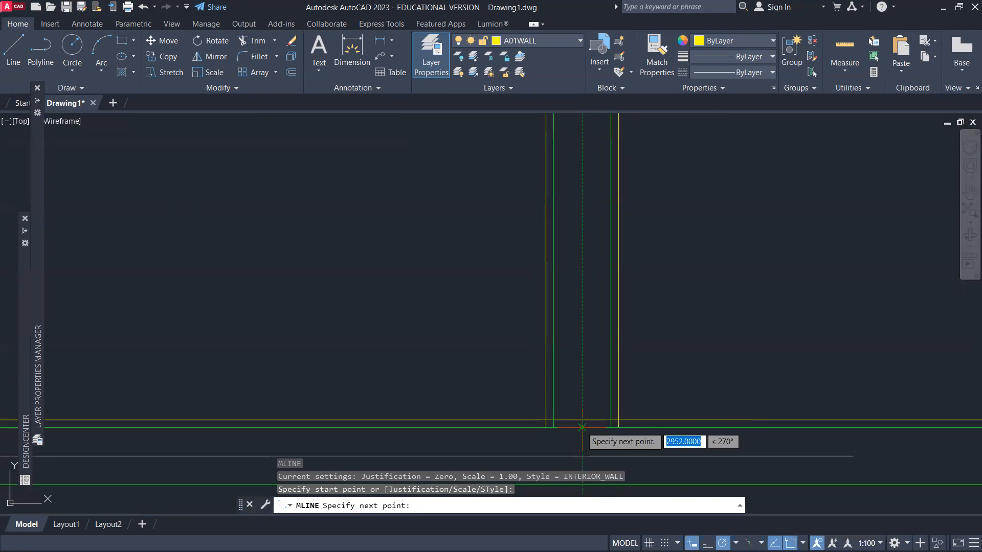
{"action": "left_click", "coordinate": [582, 427]}
{"action": "key", "text": "Return"}
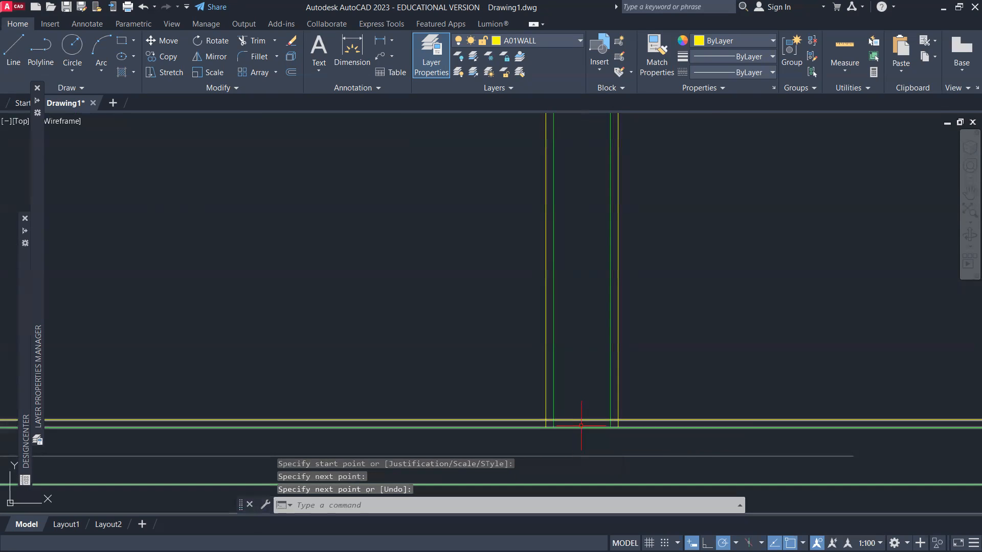
- Draw a vertical INTERIOR_WALL multiline along grid line 2, from the exterior wall at grid line E up to the grid line D wall
{"action": "scroll", "coordinate": [587, 361], "scroll_direction": "down", "scroll_amount": 3}
{"action": "scroll", "coordinate": [587, 361], "scroll_direction": "down", "scroll_amount": 4}
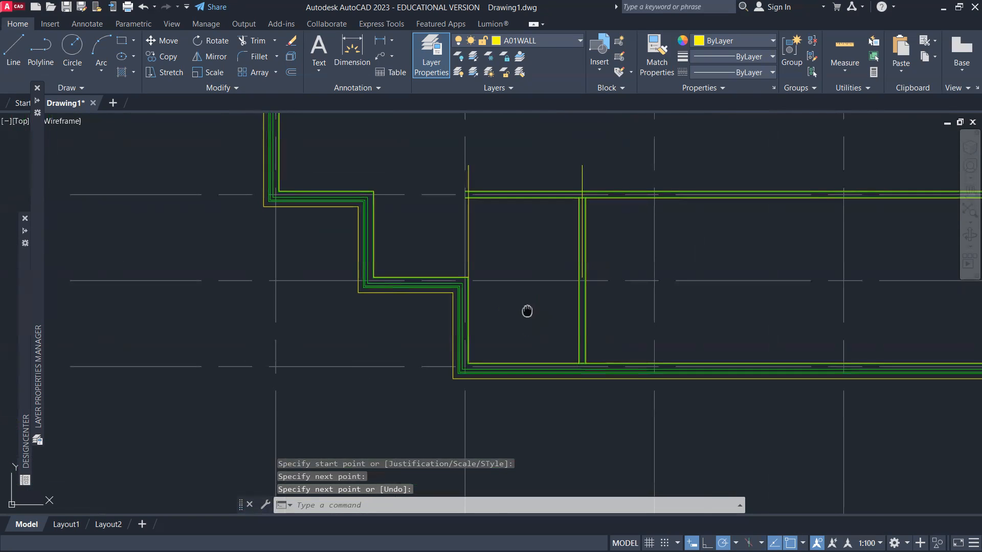
{"action": "scroll", "coordinate": [499, 266], "scroll_direction": "up", "scroll_amount": 4}
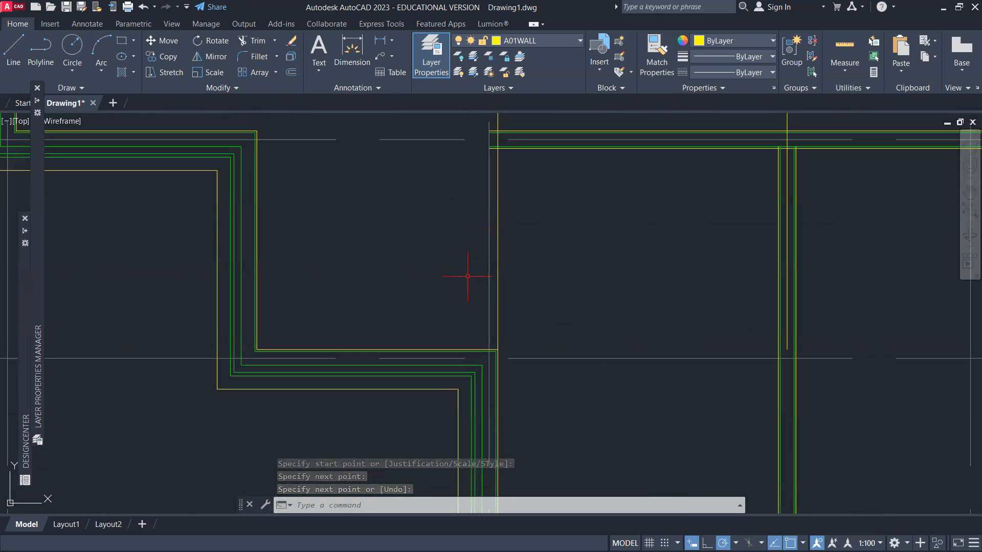
{"action": "type", "text": "ml"}
{"action": "key", "text": "Return"}
{"action": "scroll", "coordinate": [487, 337], "scroll_direction": "up", "scroll_amount": 5}
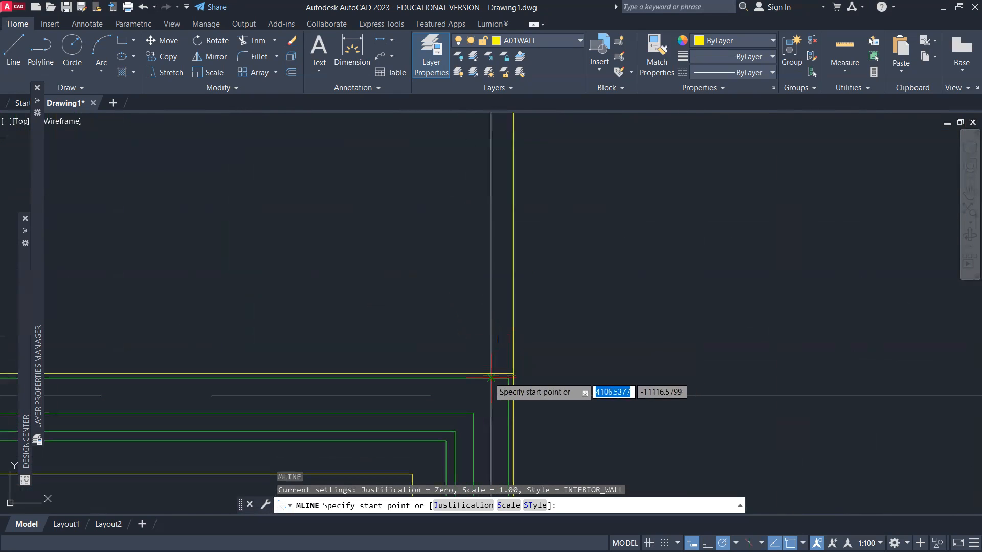
{"action": "left_click", "coordinate": [479, 338]}
{"action": "scroll", "coordinate": [477, 333], "scroll_direction": "down", "scroll_amount": 3}
{"action": "scroll", "coordinate": [473, 259], "scroll_direction": "up", "scroll_amount": 3}
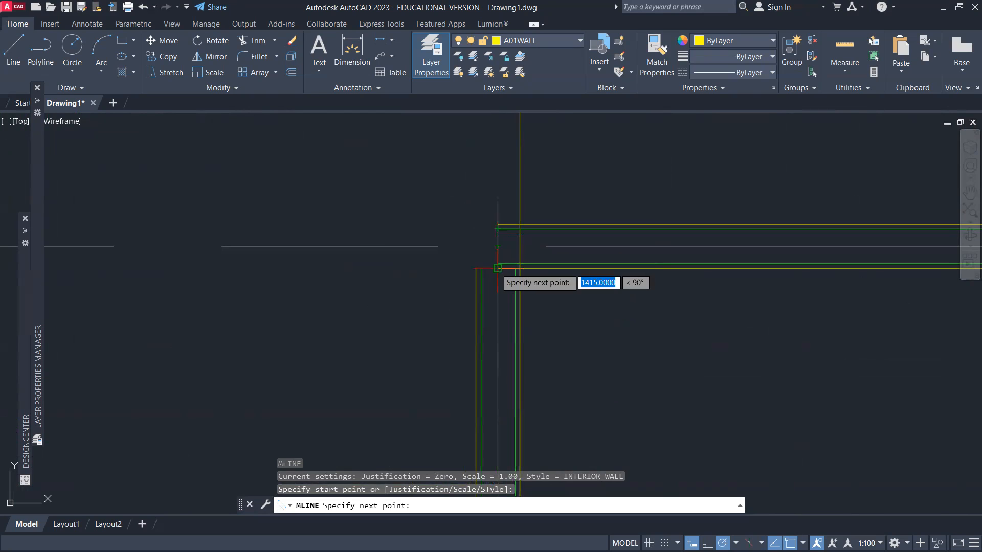
{"action": "scroll", "coordinate": [497, 268], "scroll_direction": "up", "scroll_amount": 2}
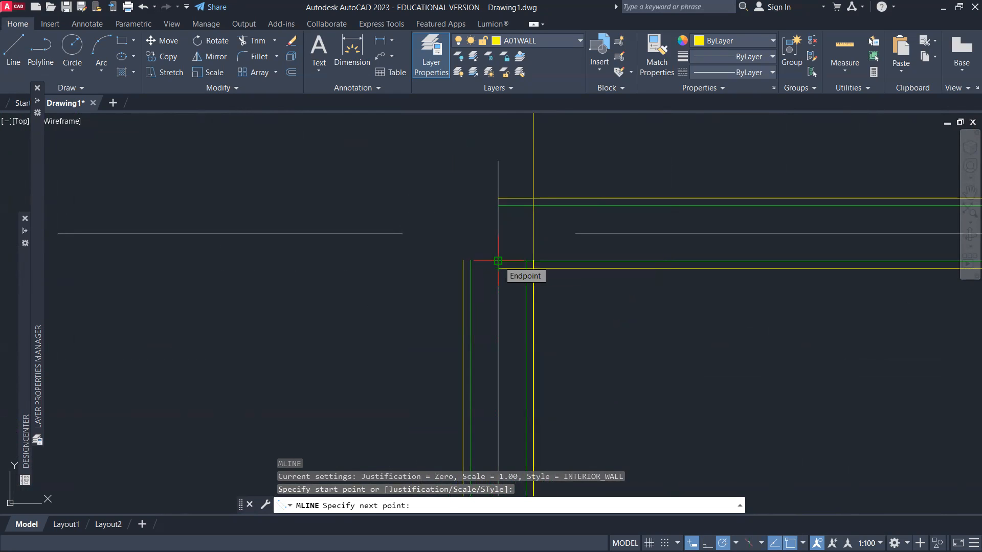
{"action": "left_click", "coordinate": [498, 261]}
{"action": "key", "text": "Return"}
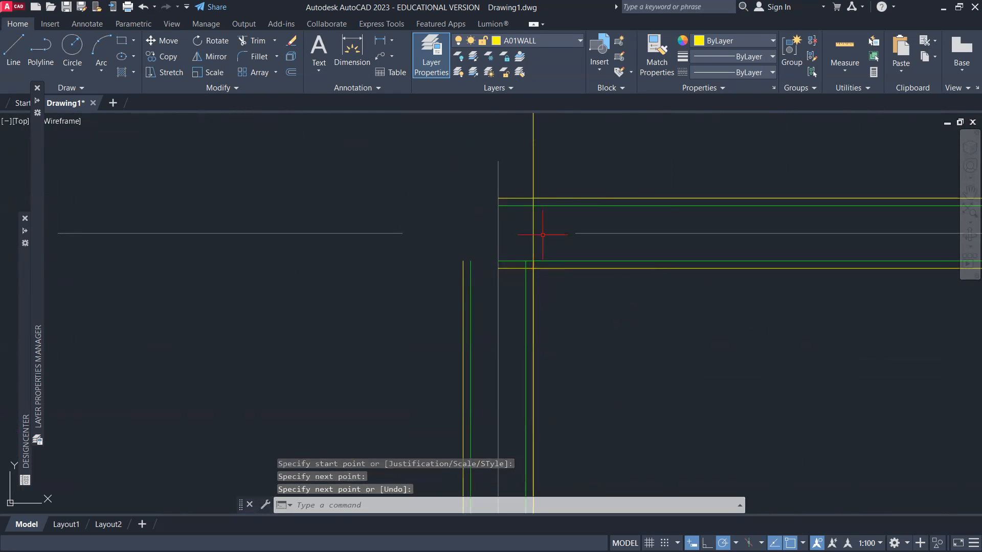
- Delete the two vertical helper lines at the washroom's west and east walls
{"action": "left_click", "coordinate": [534, 180]}
{"action": "key", "text": "Delete"}
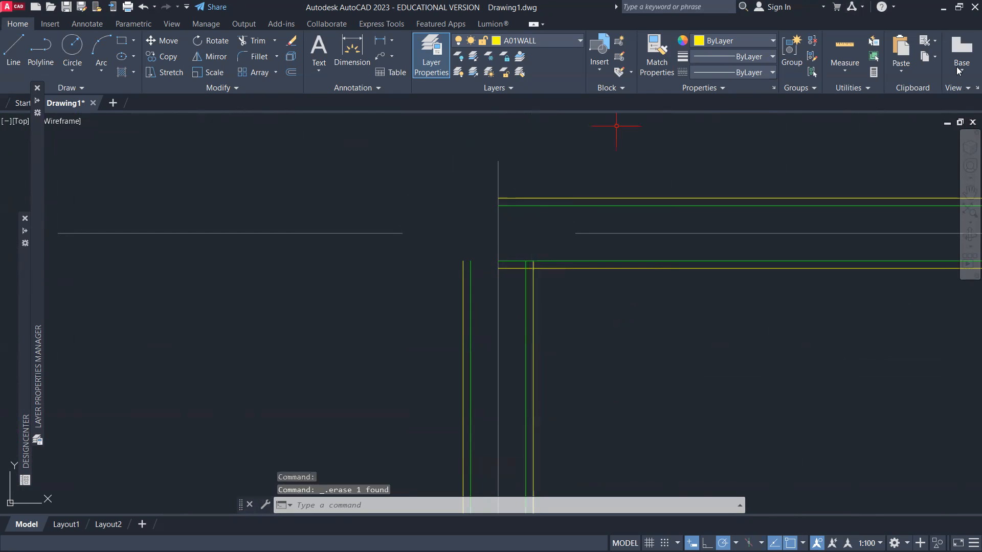
{"action": "scroll", "coordinate": [809, 195], "scroll_direction": "down", "scroll_amount": 3}
{"action": "middle_click_drag", "start_coordinate": [866, 232], "coordinate": [488, 249]}
{"action": "left_click", "coordinate": [692, 182]}
{"action": "left_click", "coordinate": [647, 158]}
{"action": "key", "text": "Delete"}
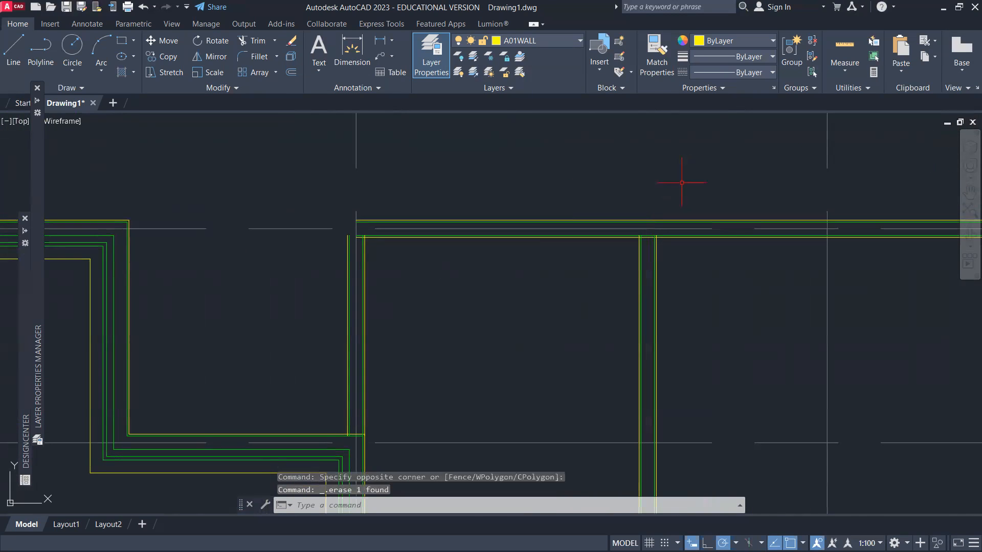
- Delete the two leftover vertical helper lines extending above the north exterior wall near the northeast corner
{"action": "scroll", "coordinate": [683, 194], "scroll_direction": "down", "scroll_amount": 3}
{"action": "mouse_move", "coordinate": [681, 206]}
{"action": "middle_mouse_down"}
{"action": "mouse_move", "coordinate": [653, 228]}
{"action": "mouse_move", "coordinate": [557, 255]}
{"action": "middle_mouse_up"}
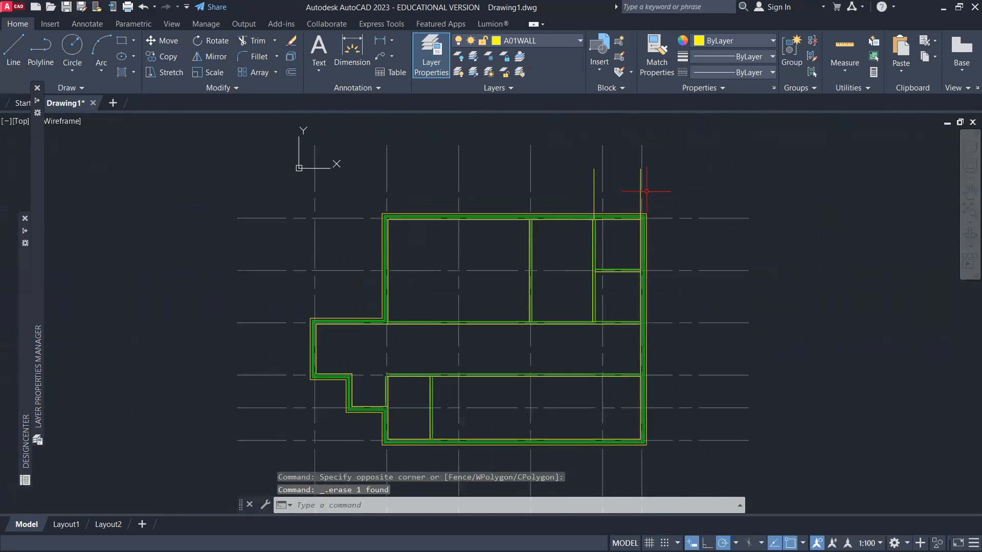
{"action": "scroll", "coordinate": [646, 191], "scroll_direction": "up", "scroll_amount": 5}
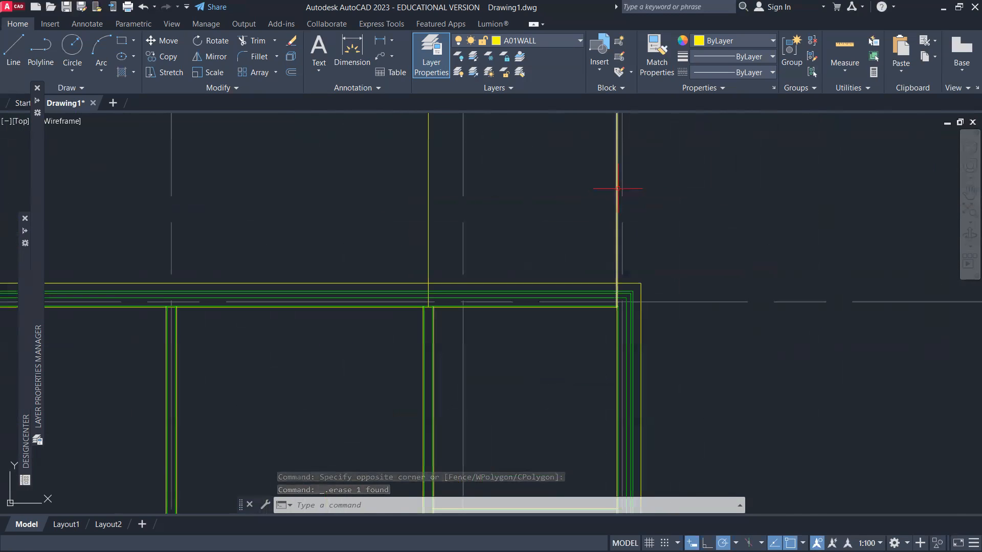
{"action": "left_click", "coordinate": [618, 188]}
{"action": "key", "text": "Delete"}
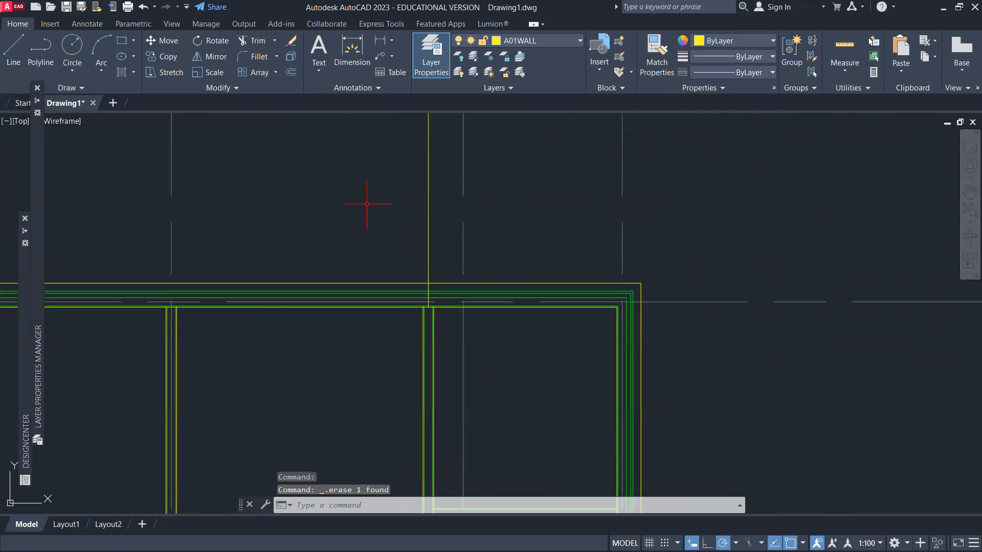
{"action": "left_click", "coordinate": [429, 171]}
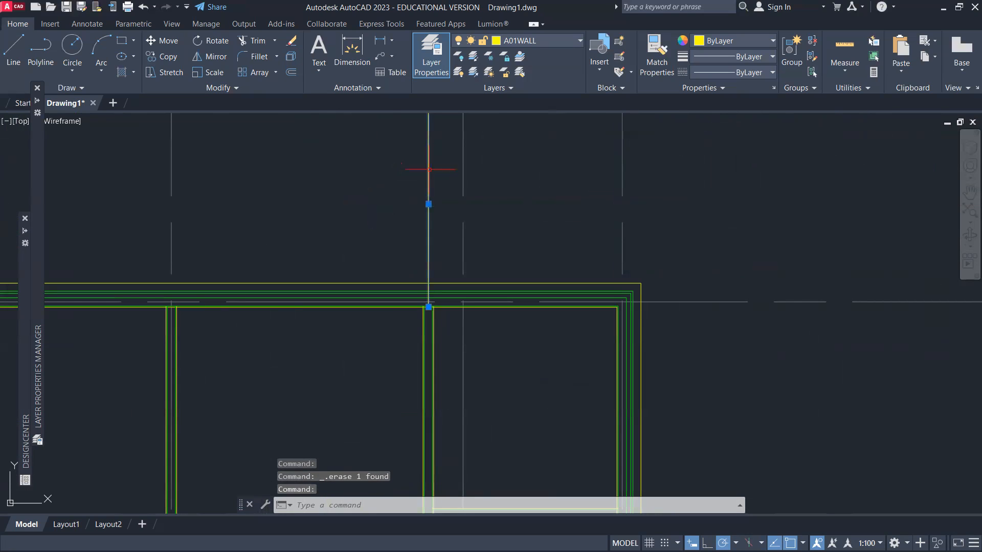
{"action": "key", "text": "Delete"}
- Check the dimensions of the southeast room's partition wall between grid lines D and F in Acrobat, and return to the AutoCAD plan
{"action": "scroll", "coordinate": [302, 194], "scroll_direction": "down", "scroll_amount": 6}
{"action": "middle_click_drag", "start_coordinate": [242, 269], "coordinate": [420, 270]}
{"action": "key", "text": "alt+Tab"}
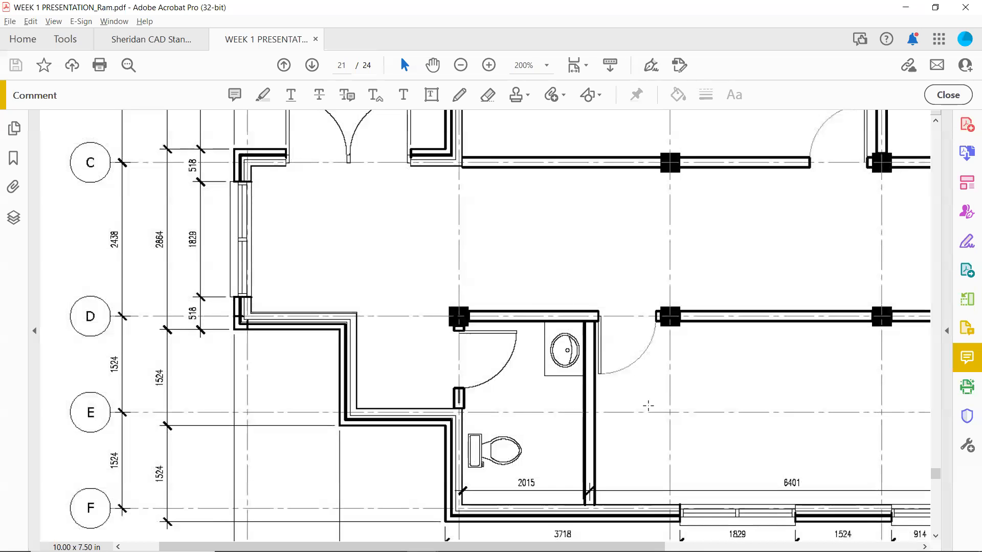
{"action": "scroll", "coordinate": [655, 407], "scroll_direction": "right", "scroll_amount": 6, "text": "shift"}
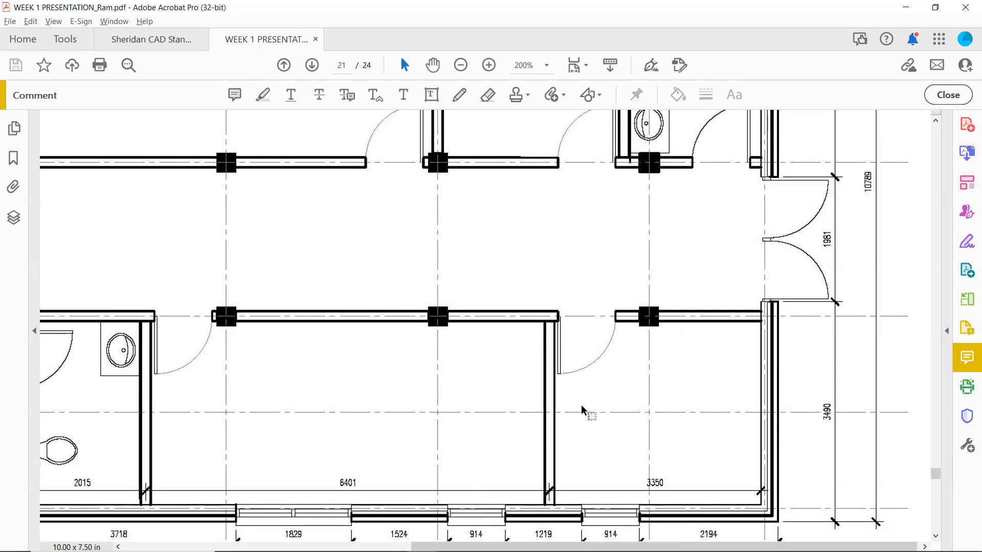
{"action": "key", "text": "alt+Tab"}
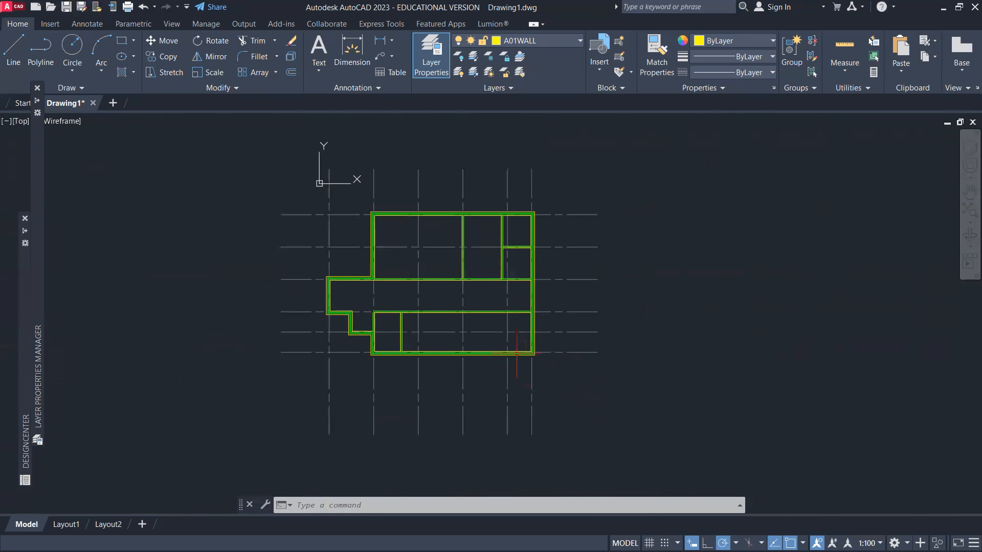
{"action": "scroll", "coordinate": [492, 339], "scroll_direction": "up", "scroll_amount": 4}
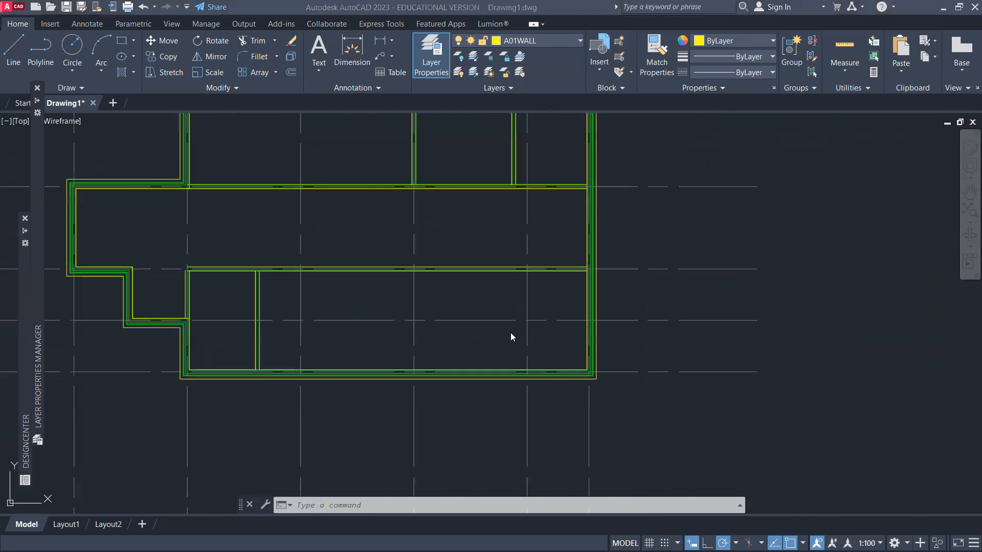
{"action": "key", "text": "alt+Tab"}
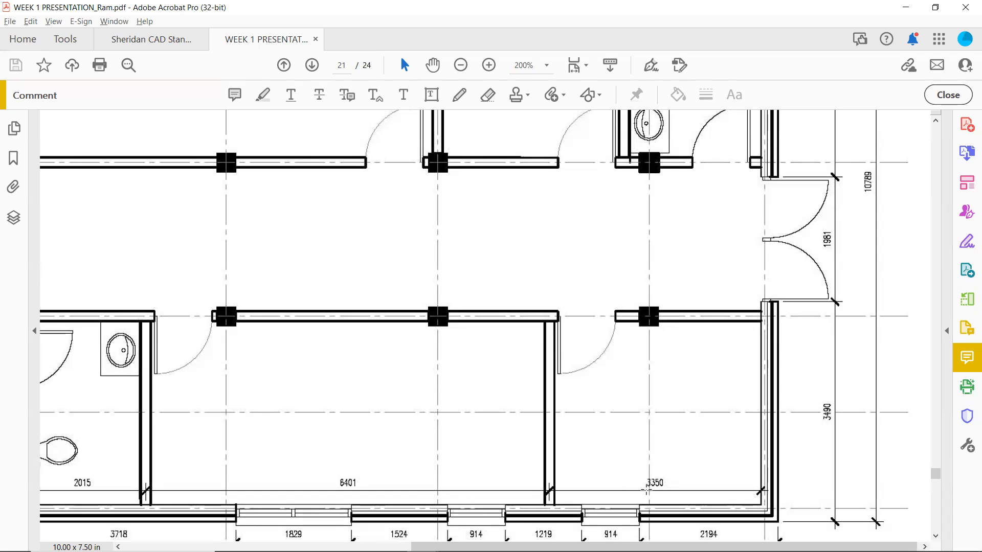
{"action": "key", "text": "alt+Tab"}
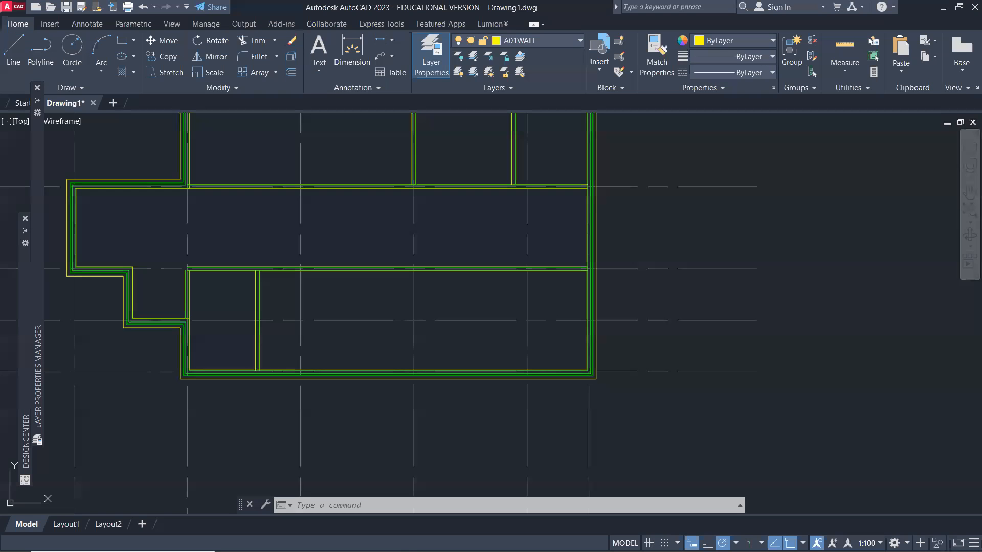
- Draw a short vertical helper line downward from the inside corner of the exterior walls at the plan's southeast corner
{"action": "scroll", "coordinate": [544, 345], "scroll_direction": "up", "scroll_amount": 2}
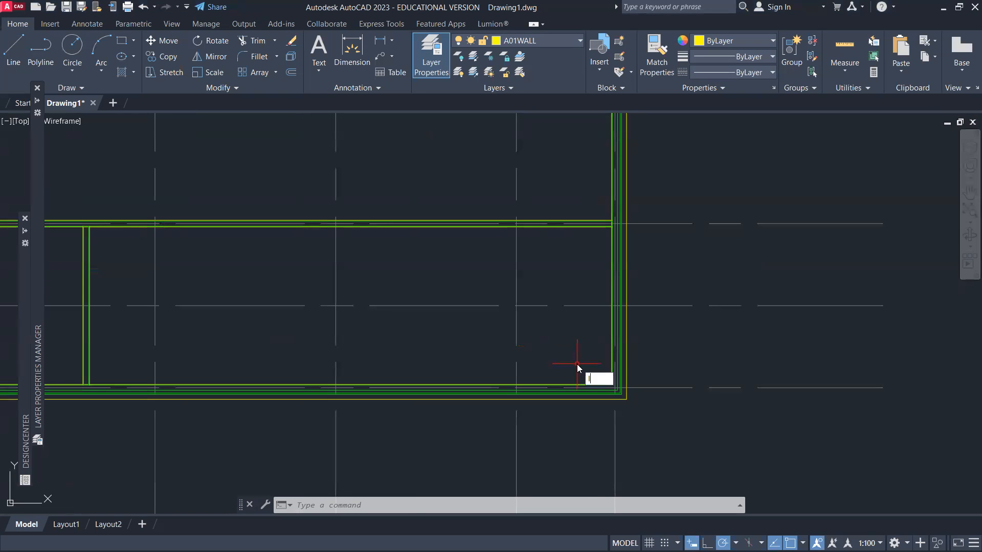
{"action": "key", "text": "Return"}
{"action": "scroll", "coordinate": [608, 399], "scroll_direction": "up", "scroll_amount": 3}
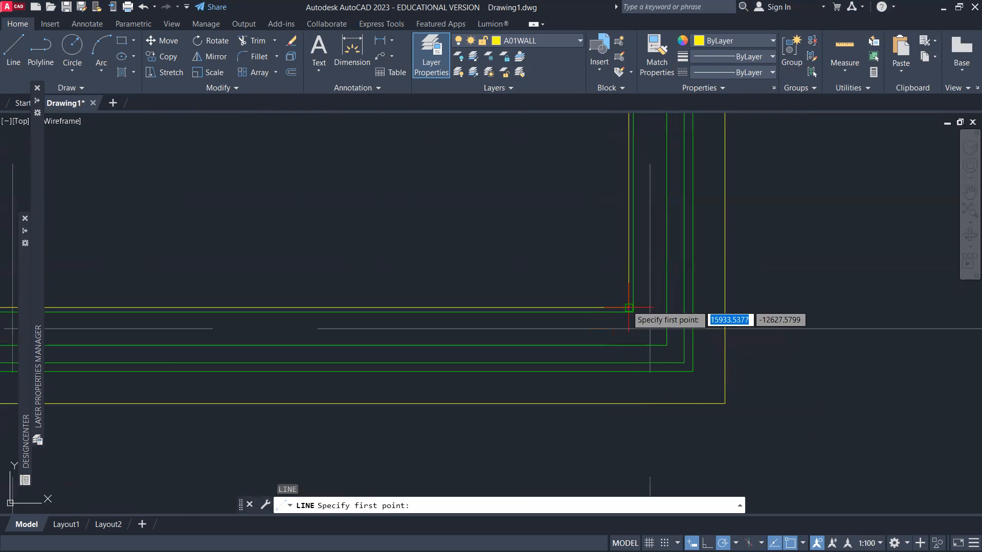
{"action": "left_click", "coordinate": [629, 308]}
{"action": "left_click", "coordinate": [628, 443]}
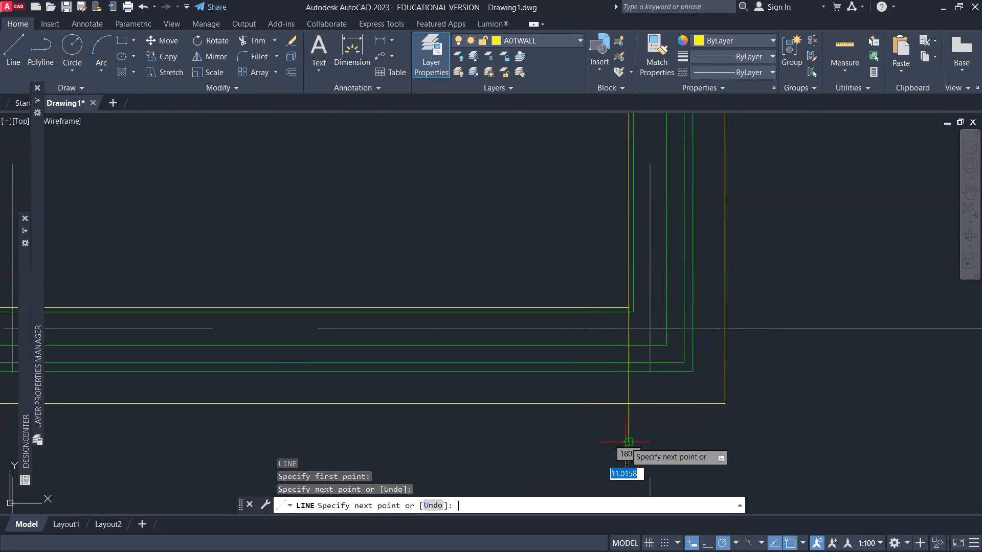
{"action": "key", "text": "Return"}
- Offset the southeast corner's helper line 3350 to the west
{"action": "type", "text": "o"}
{"action": "key", "text": "Return"}
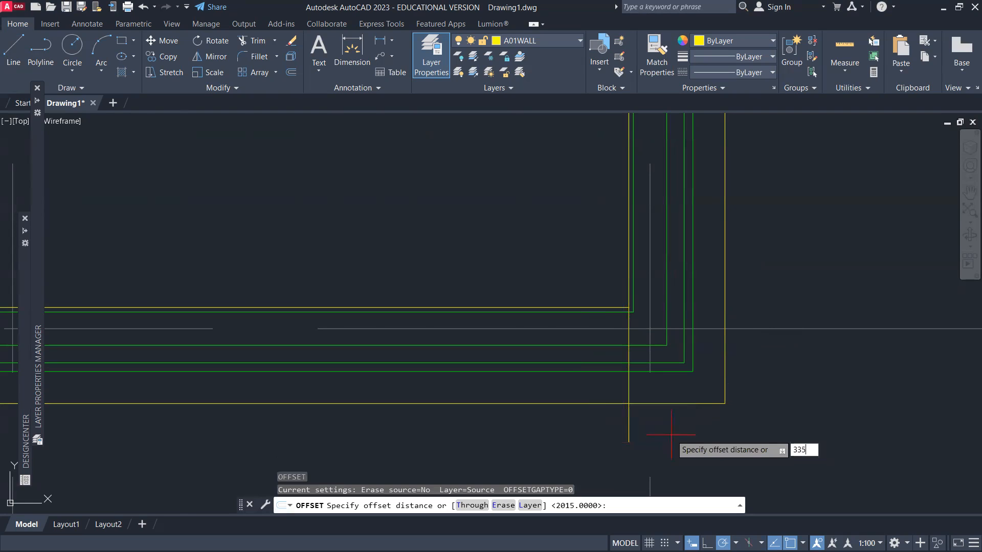
{"action": "key", "text": "Return"}
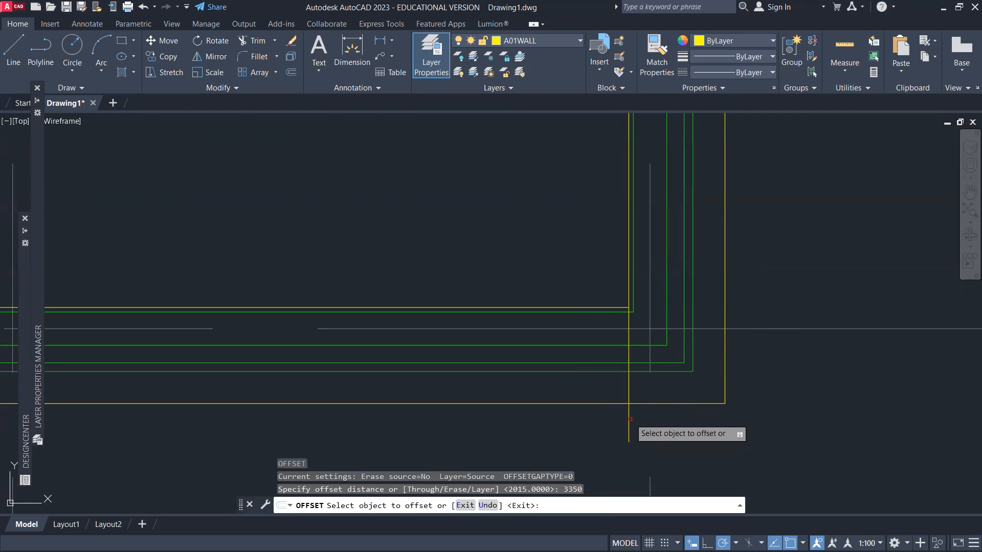
{"action": "left_click", "coordinate": [628, 427]}
{"action": "left_click", "coordinate": [536, 433]}
{"action": "scroll", "coordinate": [536, 433], "scroll_direction": "down", "scroll_amount": 5}
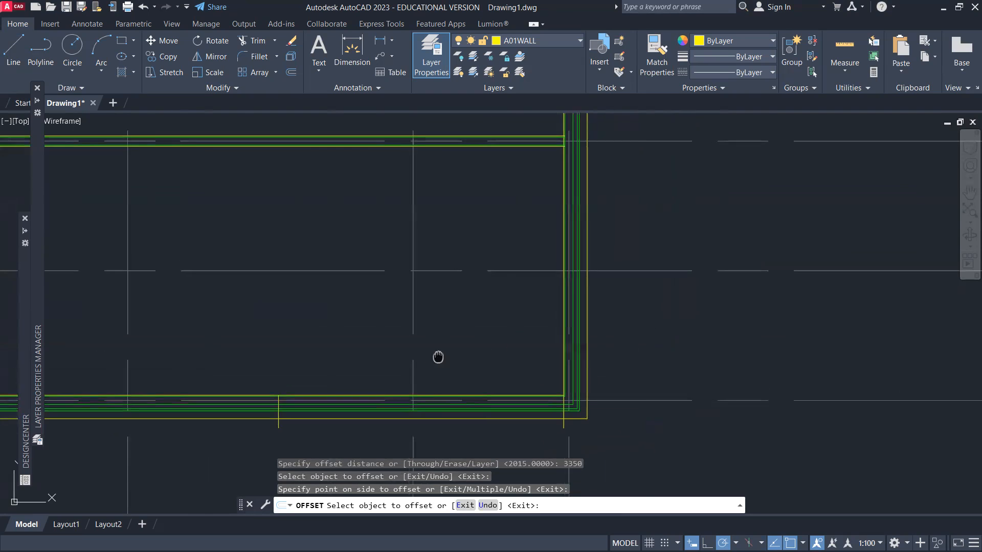
{"action": "key", "text": "Escape"}
- Draw a vertical INTERIOR_WALL multiline from the offset helper line at the south exterior wall up to the grid line D wall
{"action": "mouse_move", "coordinate": [445, 344]}
{"action": "middle_mouse_down"}
{"action": "mouse_move", "coordinate": [440, 333]}
{"action": "mouse_move", "coordinate": [479, 370]}
{"action": "middle_mouse_up"}
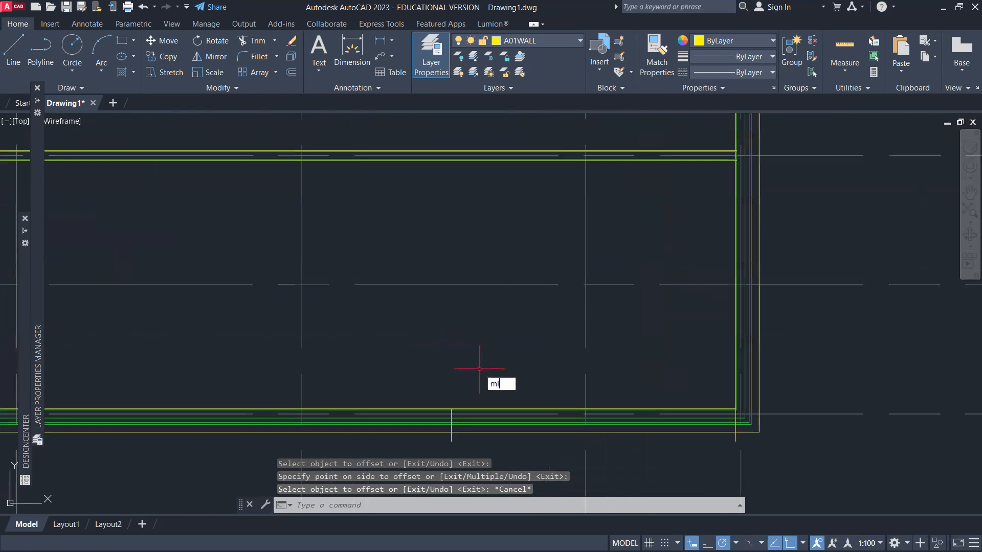
{"action": "type", "text": "ml"}
{"action": "key", "text": "Return"}
{"action": "scroll", "coordinate": [478, 399], "scroll_direction": "up", "scroll_amount": 4}
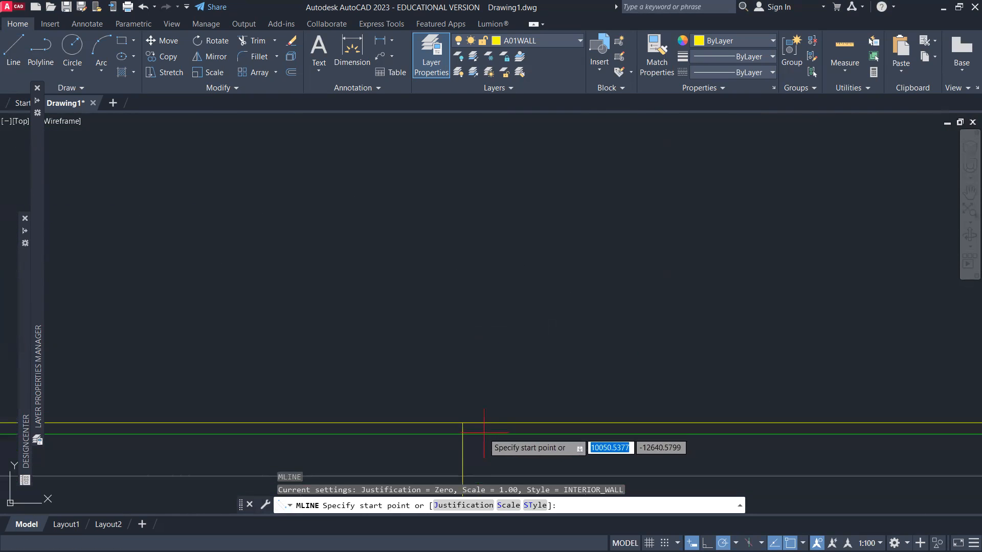
{"action": "left_click", "coordinate": [463, 434]}
{"action": "scroll", "coordinate": [467, 409], "scroll_direction": "down", "scroll_amount": 3}
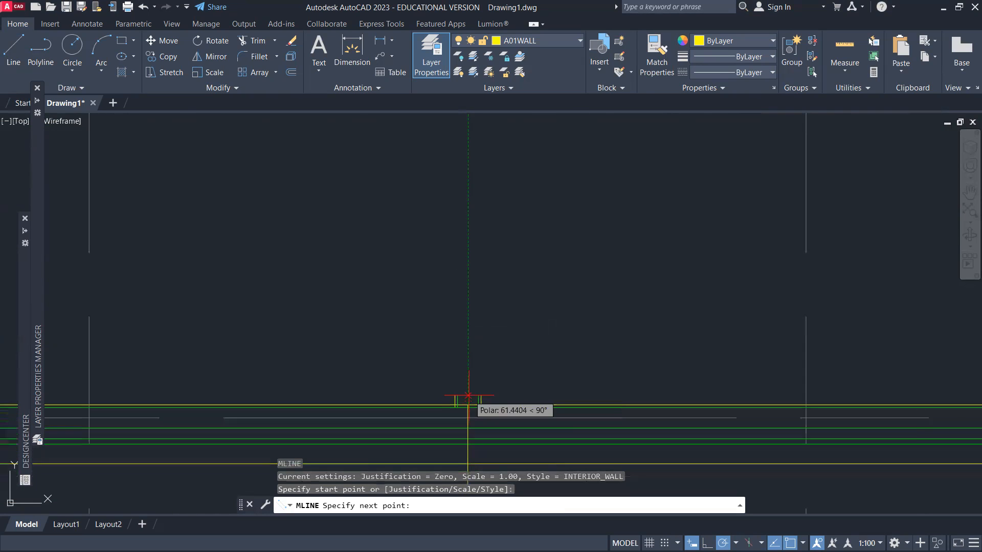
{"action": "scroll", "coordinate": [468, 388], "scroll_direction": "down", "scroll_amount": 2}
{"action": "scroll", "coordinate": [471, 158], "scroll_direction": "up", "scroll_amount": 2}
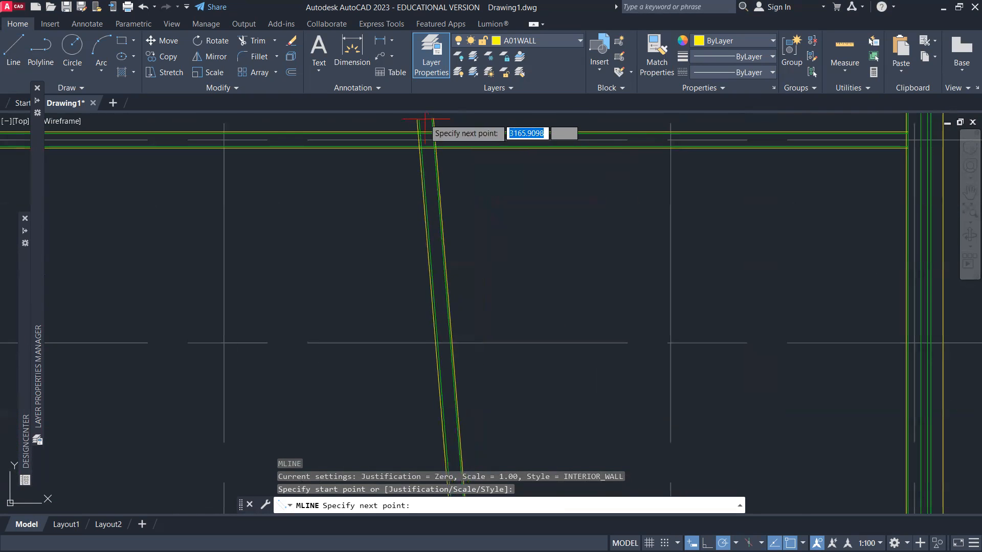
{"action": "scroll", "coordinate": [412, 169], "scroll_direction": "up", "scroll_amount": 2}
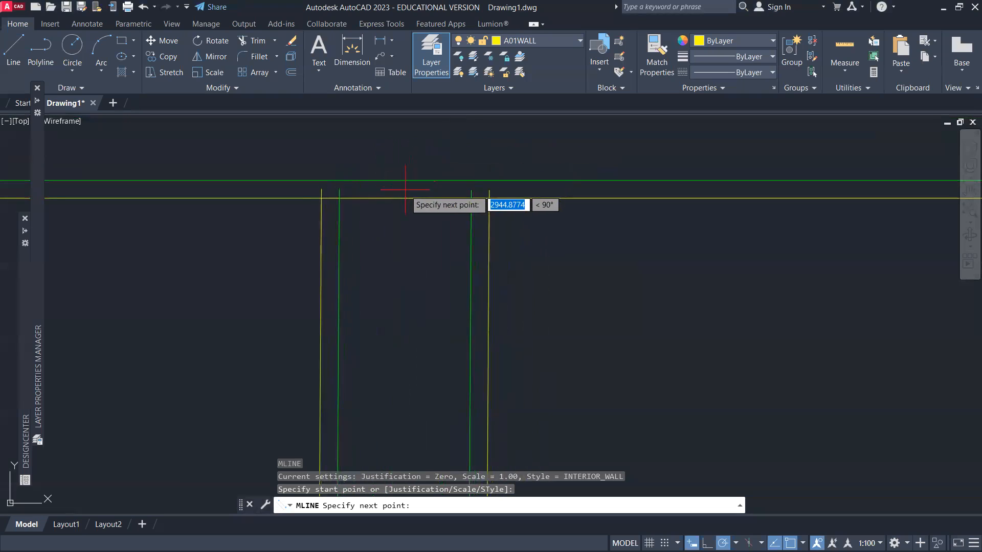
{"action": "left_click", "coordinate": [379, 180]}
{"action": "key", "text": "Return"}
{"action": "scroll", "coordinate": [526, 280], "scroll_direction": "down", "scroll_amount": 5}
{"action": "middle_click_drag", "start_coordinate": [533, 292], "coordinate": [516, 317]}
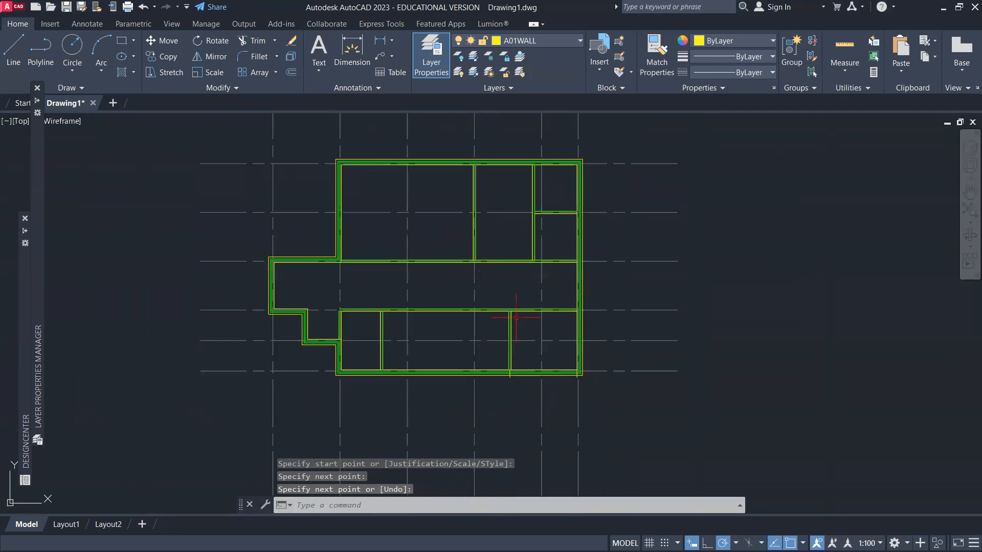
- Switch to the reference PDF in Acrobat and view the whole as-built drawing on page 21 to check the interior wall layout
{"action": "key", "text": "alt+Tab"}
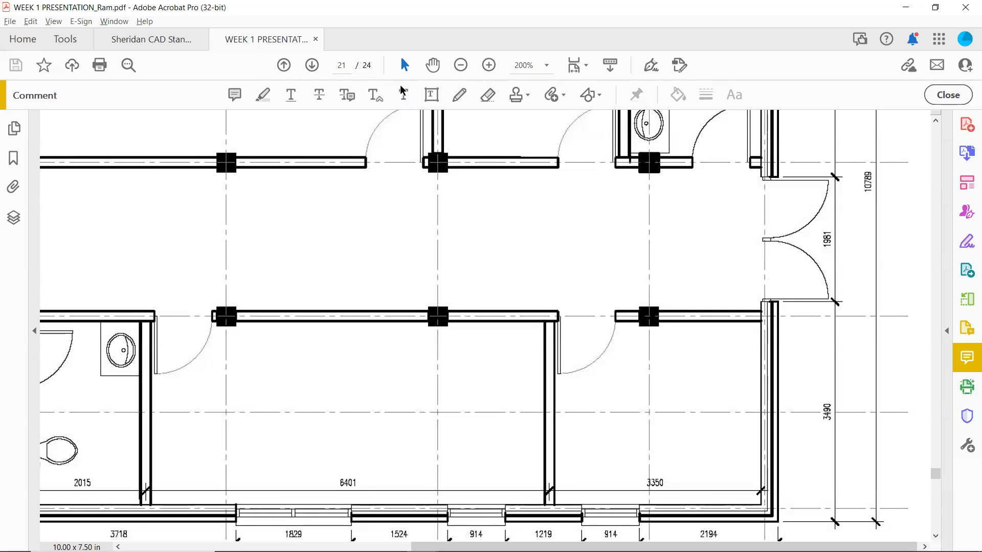
{"action": "left_click", "coordinate": [460, 65]}
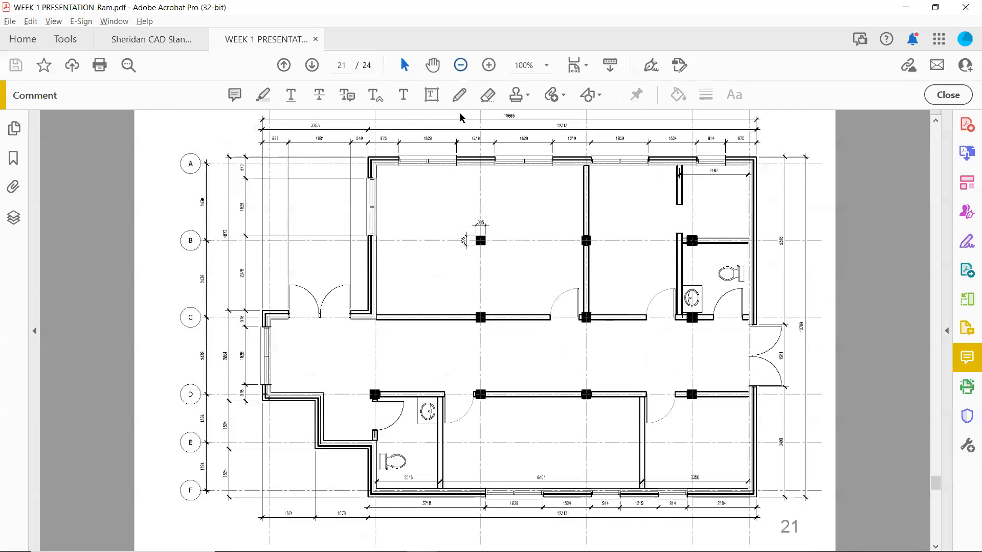
{"action": "key", "text": "ctrl+0"}
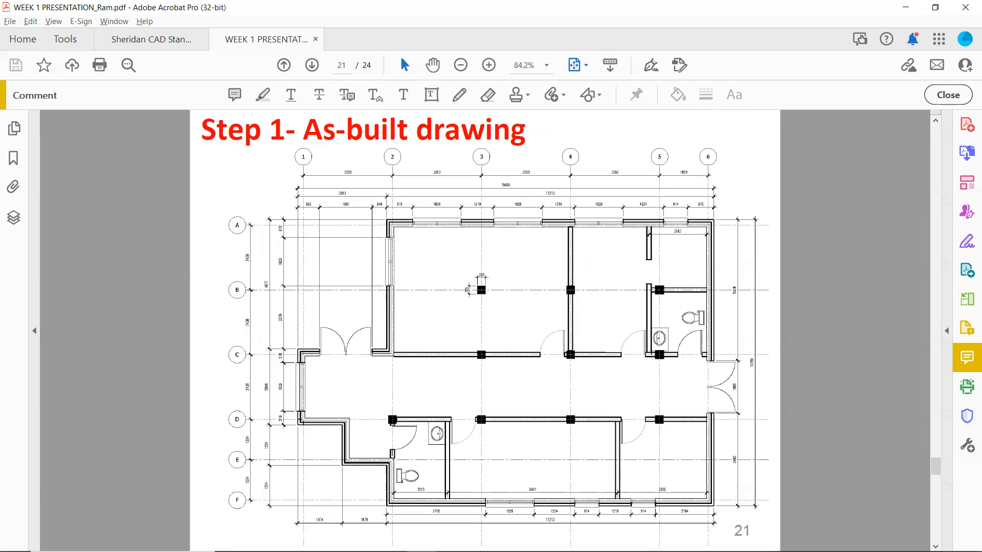